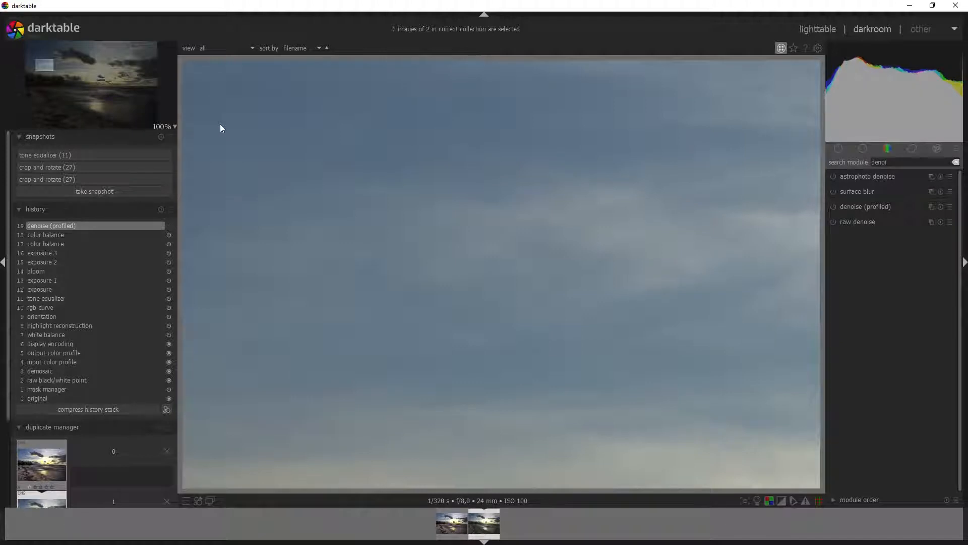
Step: Try profiled denoise, switching it to wavelets mode with RGB colour mode
left_click(834, 207)
left_click(832, 207)
left_click(880, 207)
left_click(921, 247)
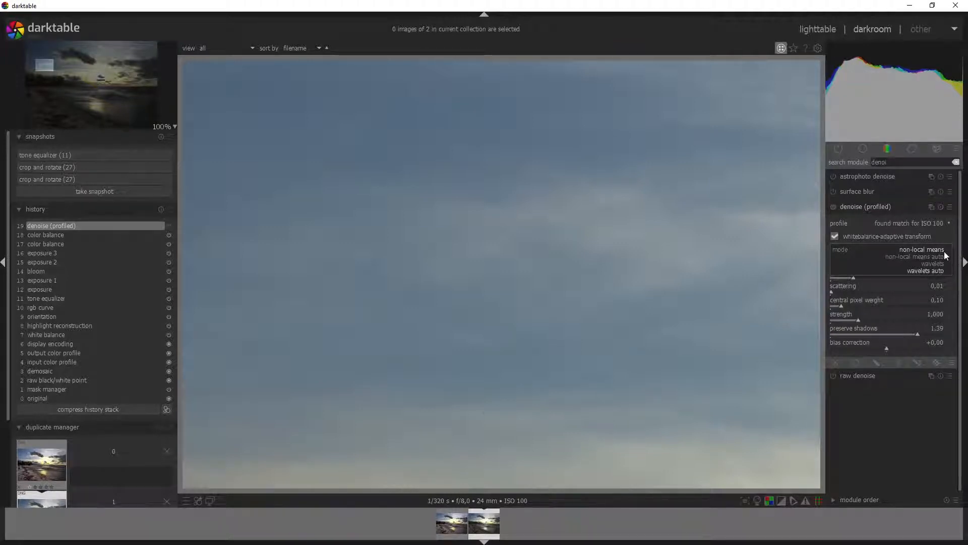
left_click(932, 263)
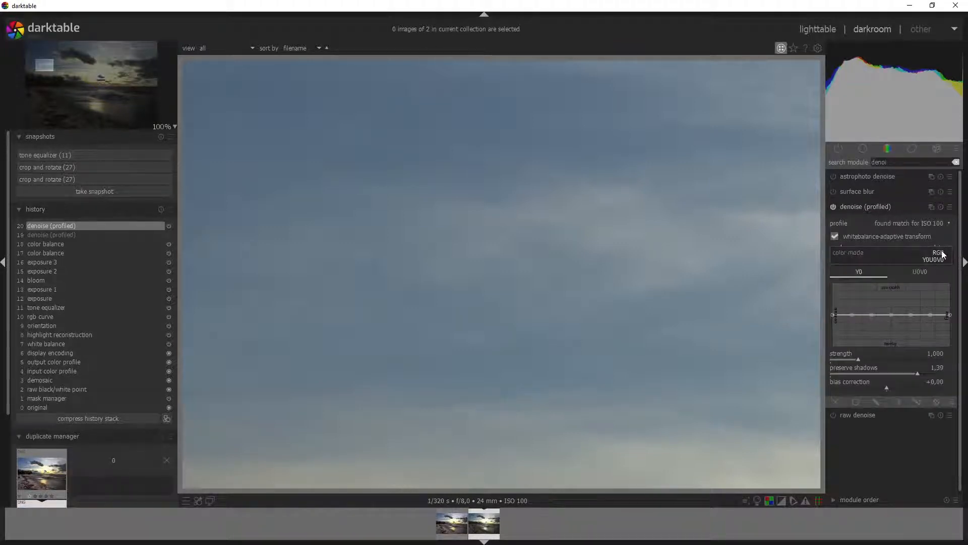
left_click(939, 253)
Step: Inspect the trees at 100%, enable astrophoto denoise instead, and zoom out to fit
left_click_drag(377, 356, 386, 327)
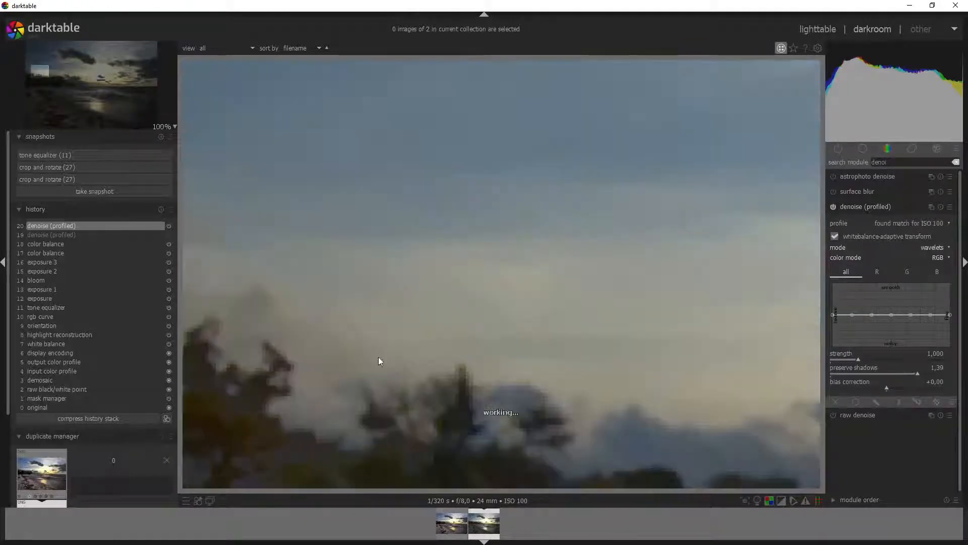
left_click_drag(402, 439, 458, 172)
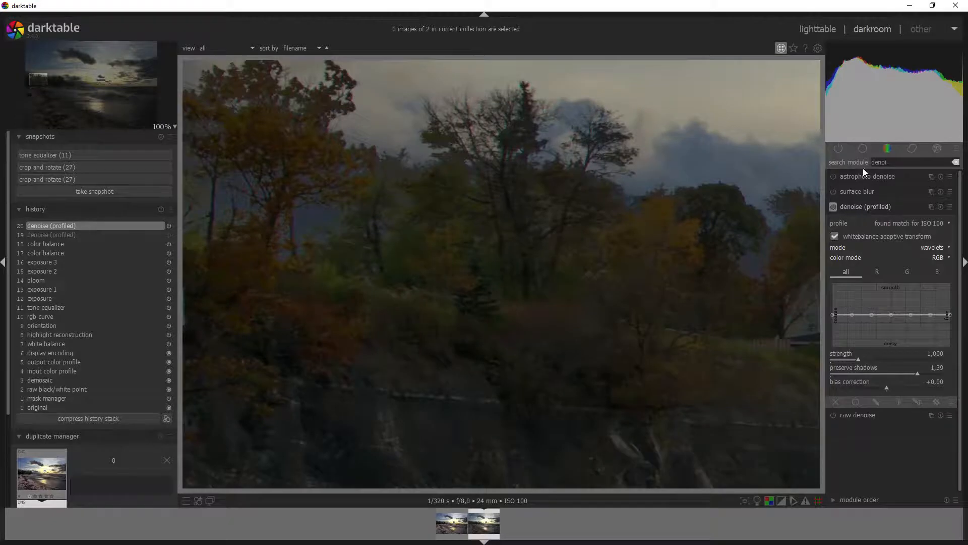
left_click(834, 179)
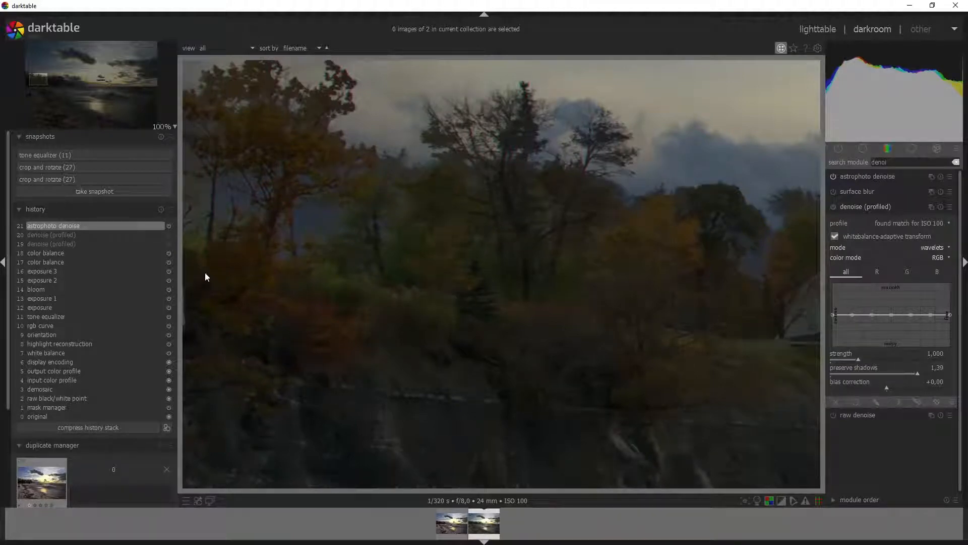
scroll(476, 273, "down", 2)
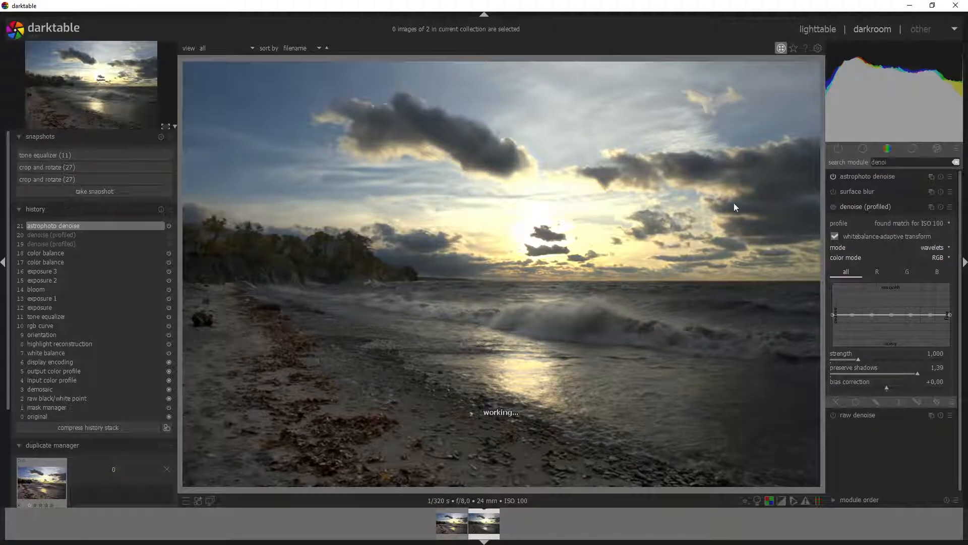
Step: Find the sharpen module, enable it, and set its radius to 2.8
left_click_drag(890, 162, 852, 145)
type("s")
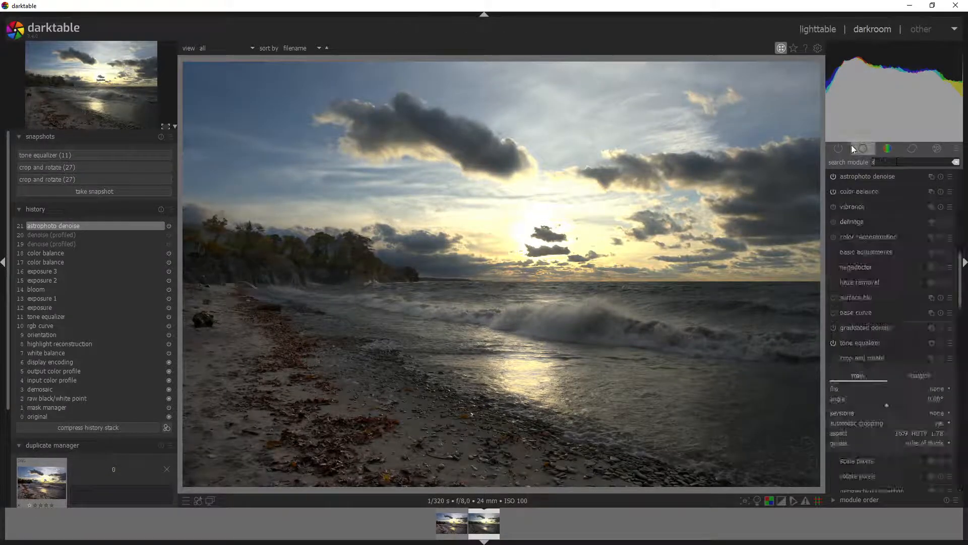
type("harpen")
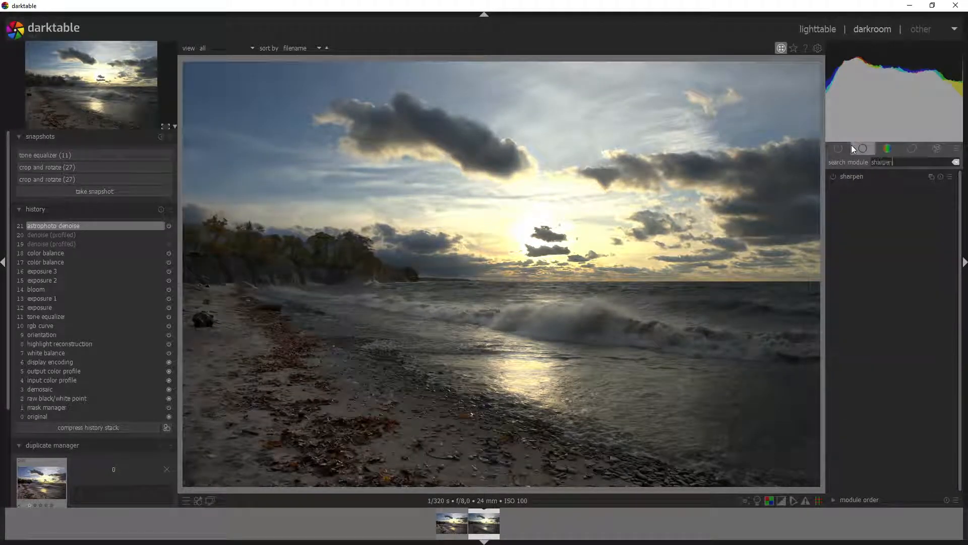
left_click(845, 177)
left_click(849, 179)
left_click(836, 178)
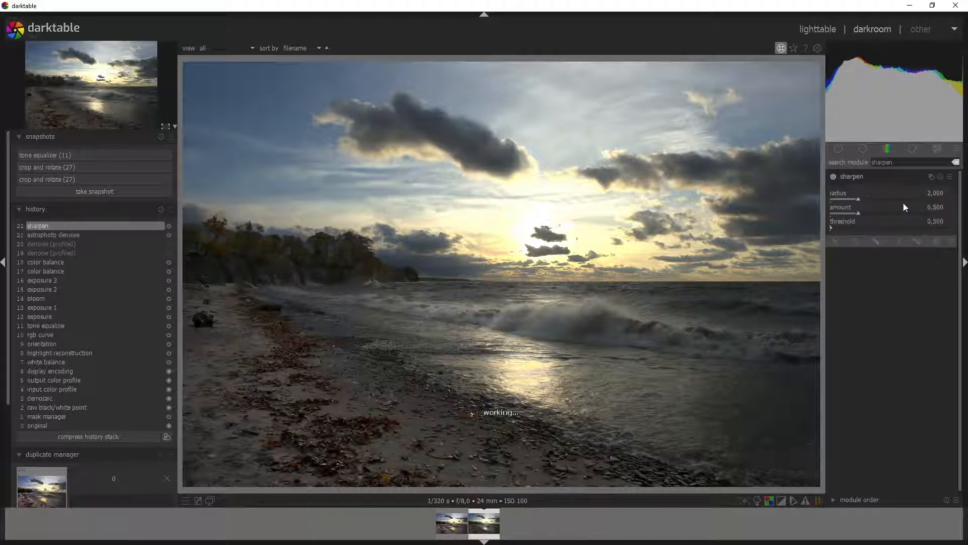
right_click(937, 193)
type("2.8")
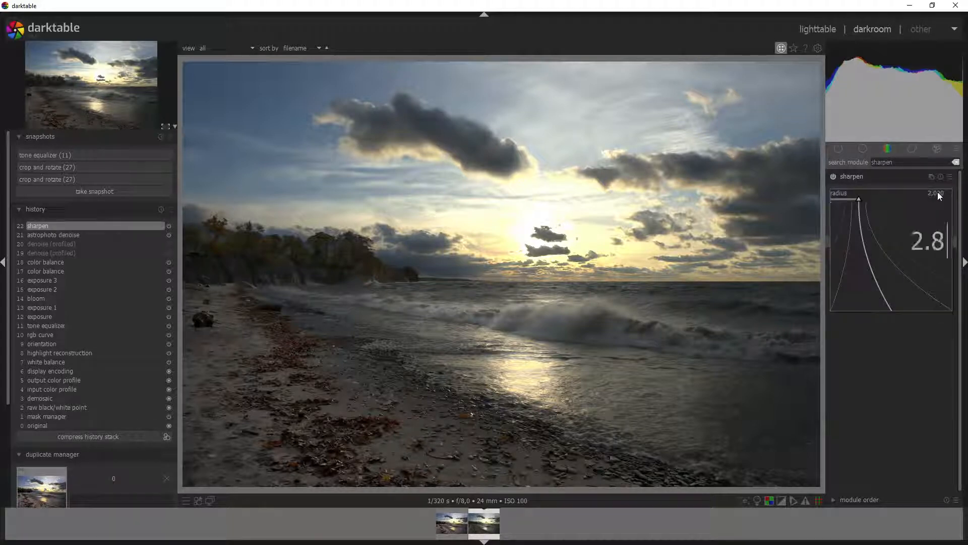
key("Return")
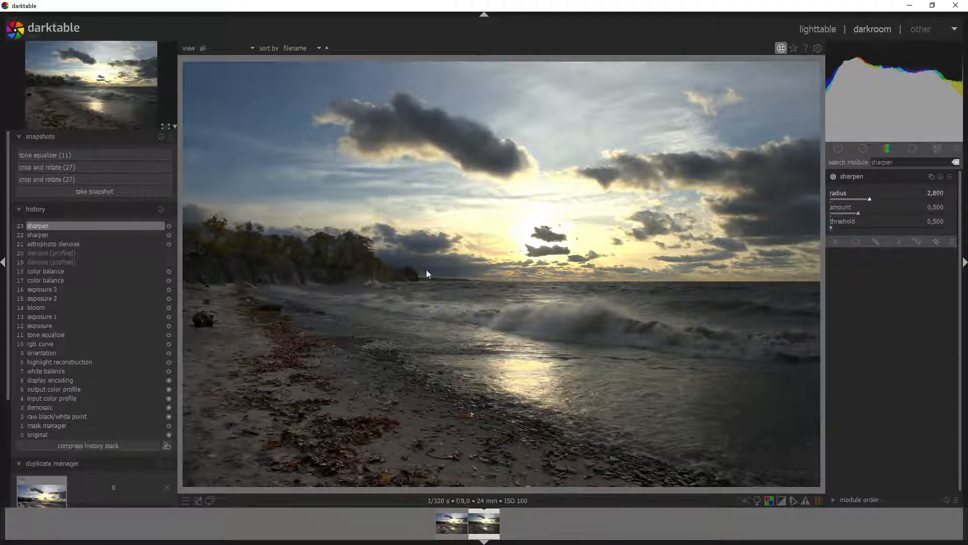
scroll(287, 268, "up", 4)
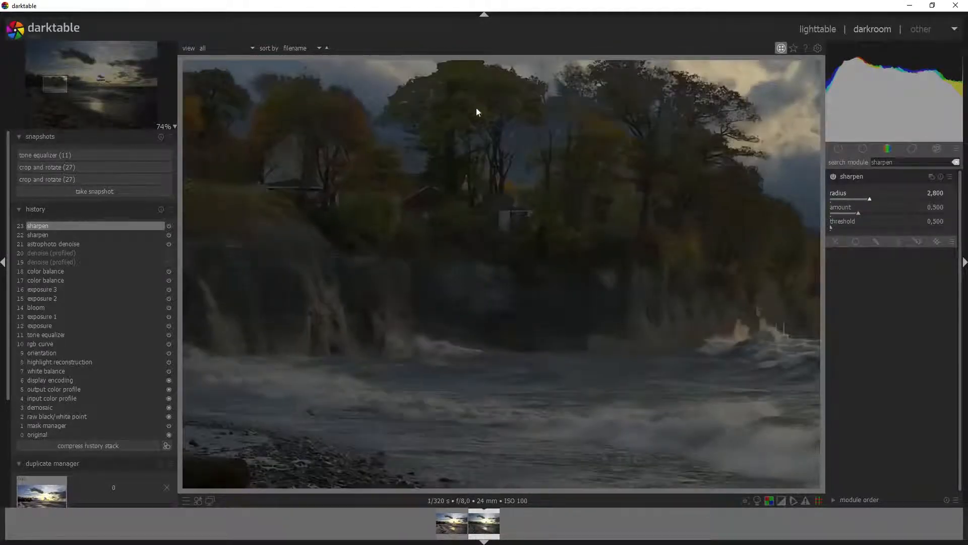
scroll(516, 154, "down", 4)
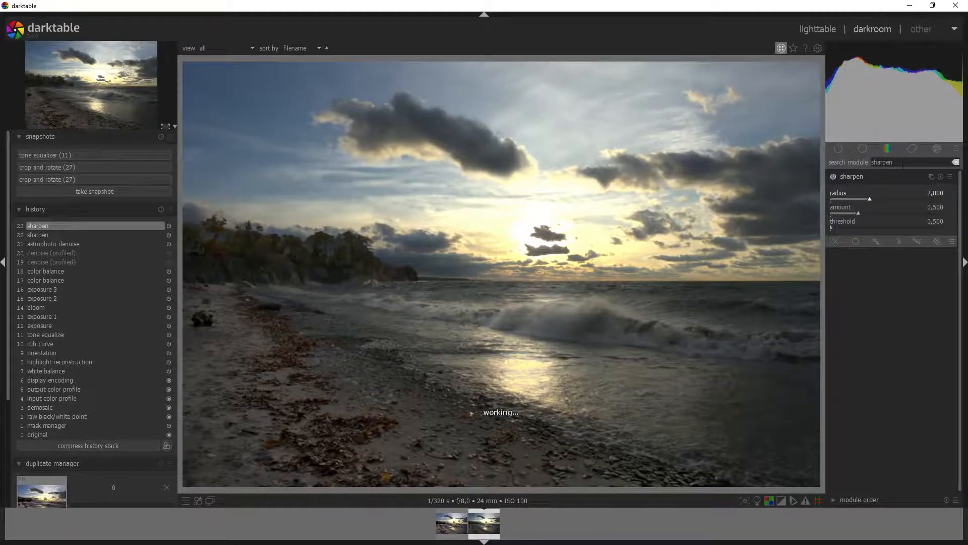
left_click_drag(897, 163, 828, 151)
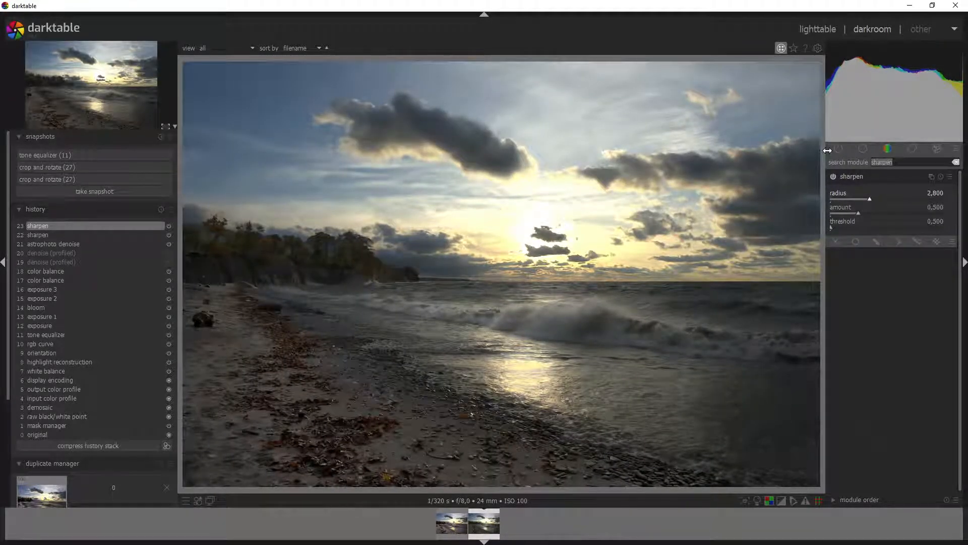
Step: Enable crop and rotate with a 16:9 aspect and position the crop frame
type("crop and rotat")
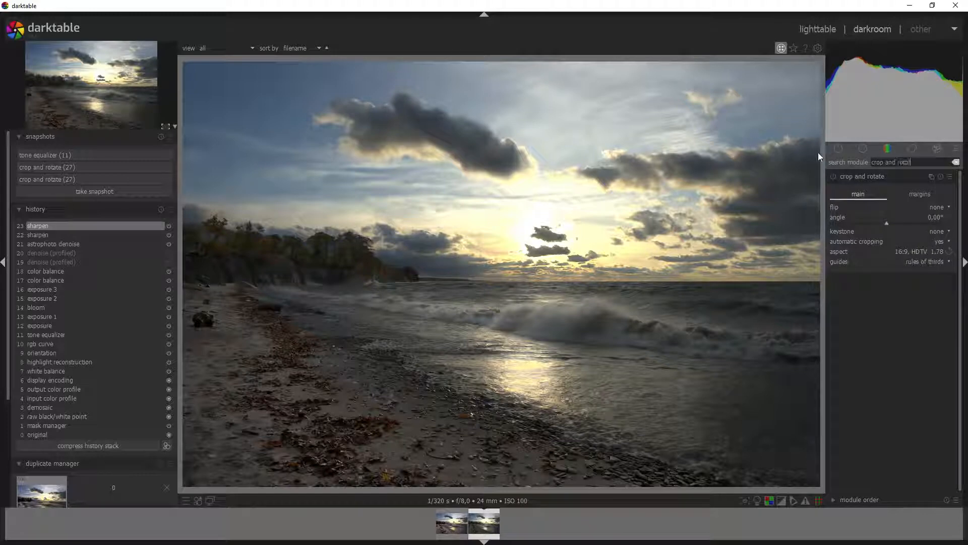
left_click(833, 176)
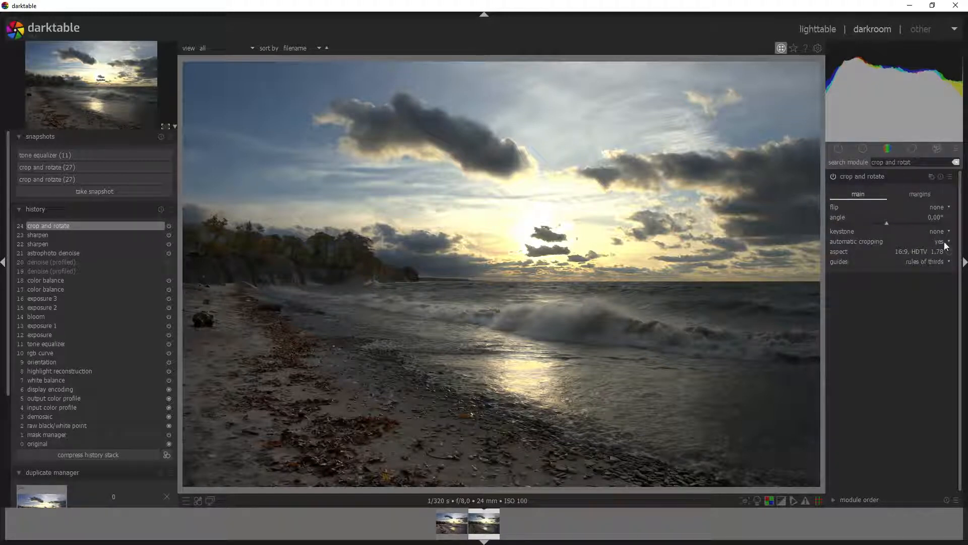
left_click(928, 251)
left_click(918, 253)
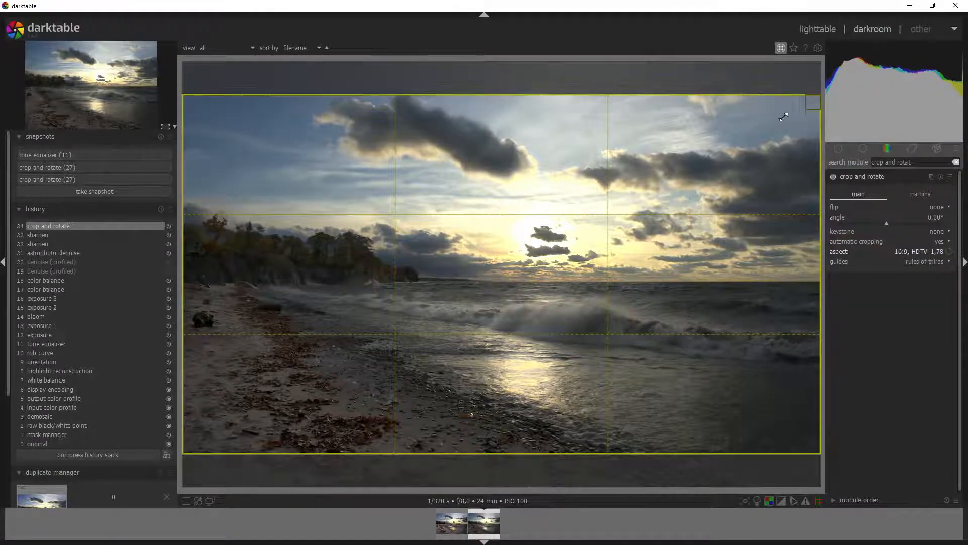
left_click_drag(783, 116, 731, 145)
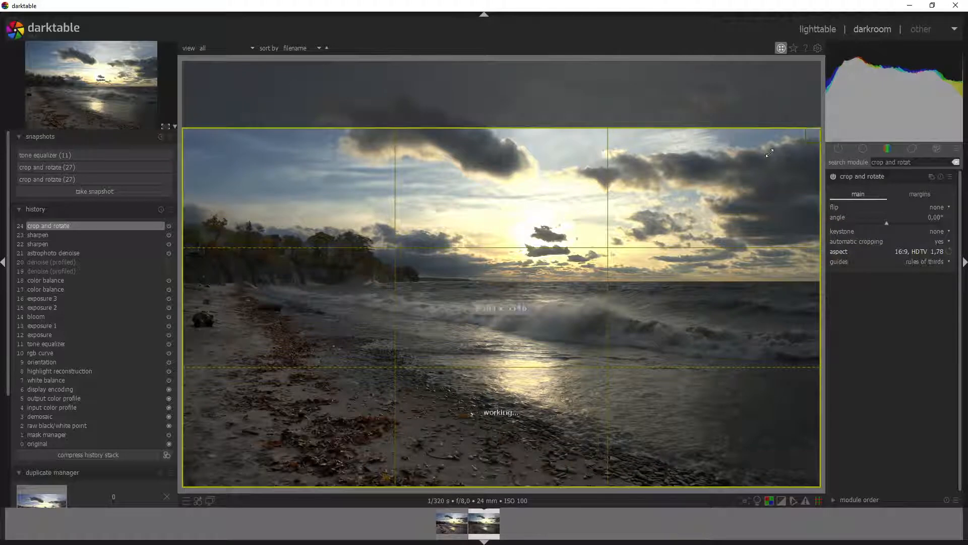
left_click_drag(496, 341, 491, 288)
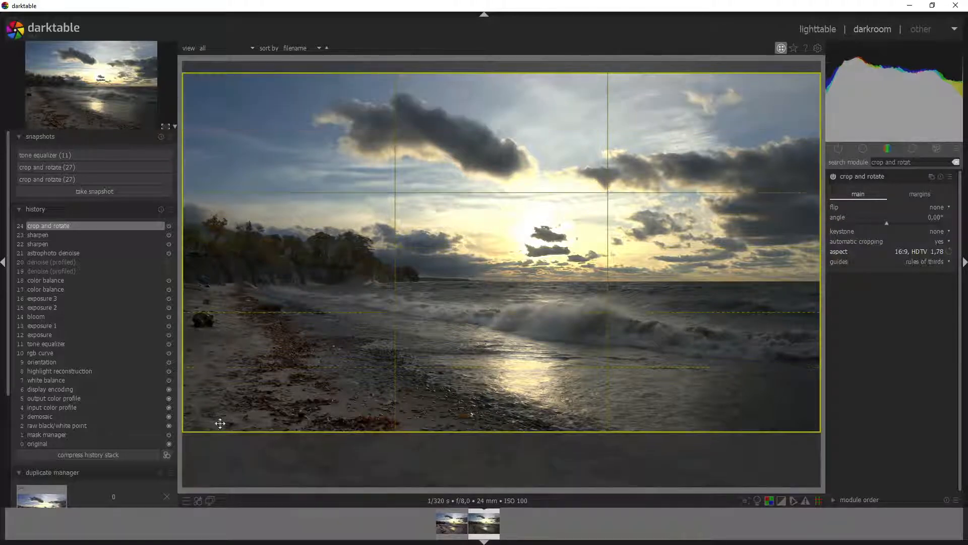
left_click_drag(187, 425, 279, 387)
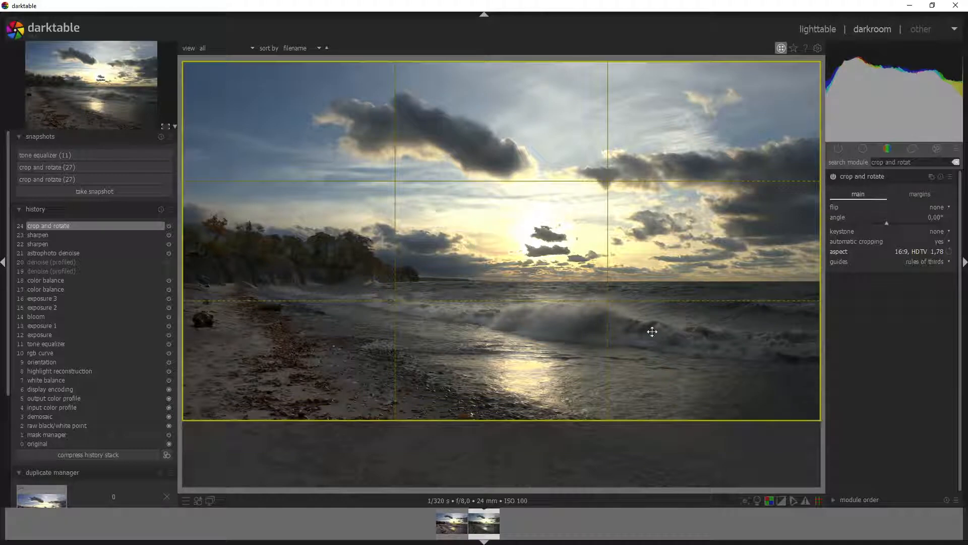
left_click_drag(543, 272, 543, 304)
Step: Try a freehand crop, return to 16:9, nudge the frame up and commit
left_click(934, 250)
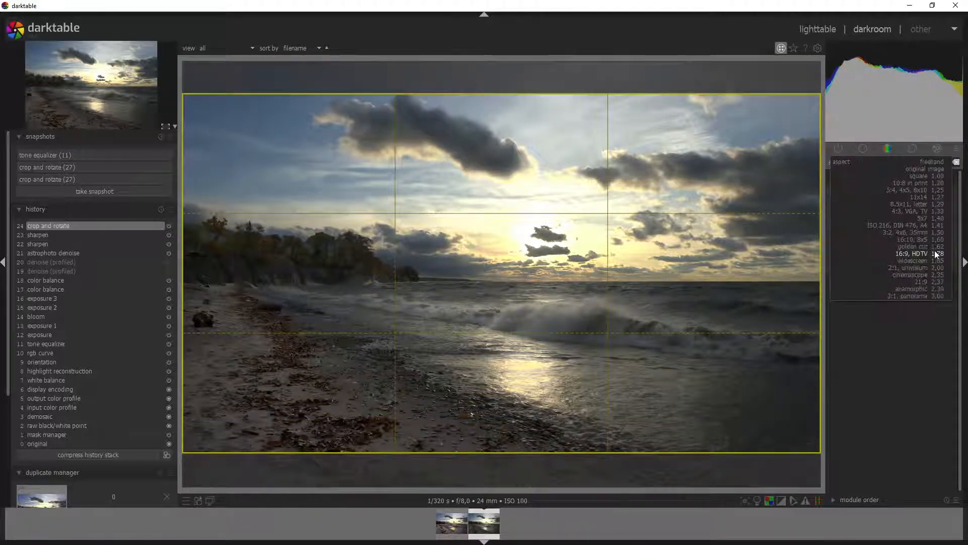
left_click(943, 162)
left_click_drag(813, 98, 723, 126)
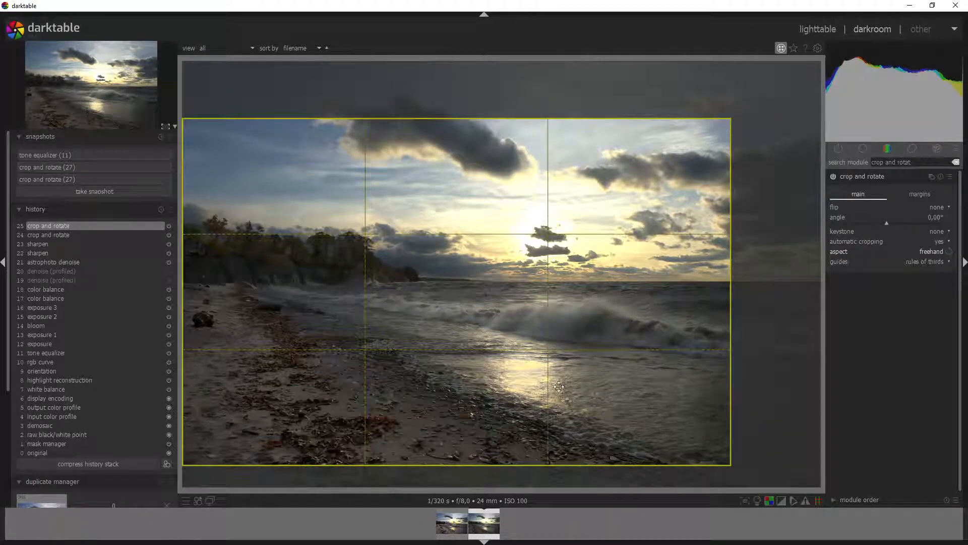
left_click(931, 252)
left_click(921, 347)
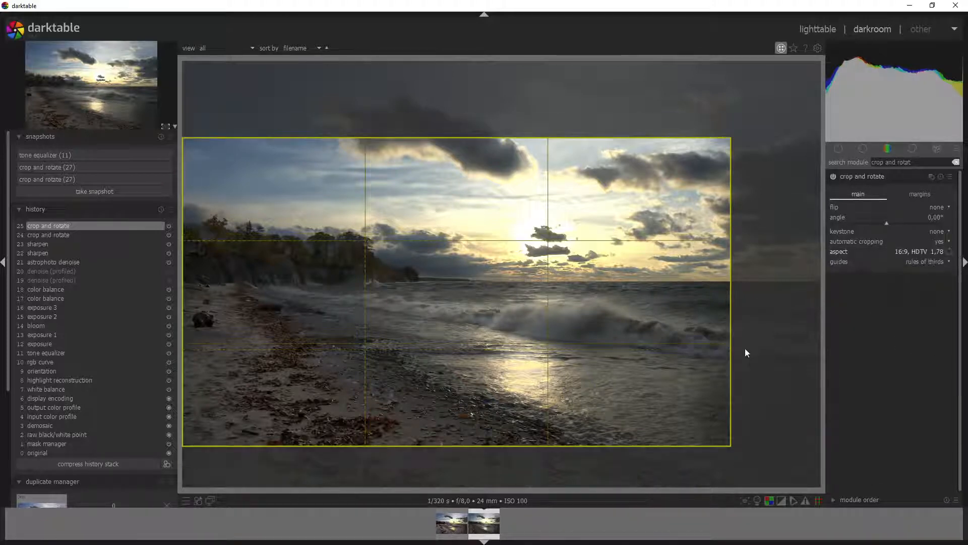
left_click_drag(524, 324, 521, 316)
key("Return")
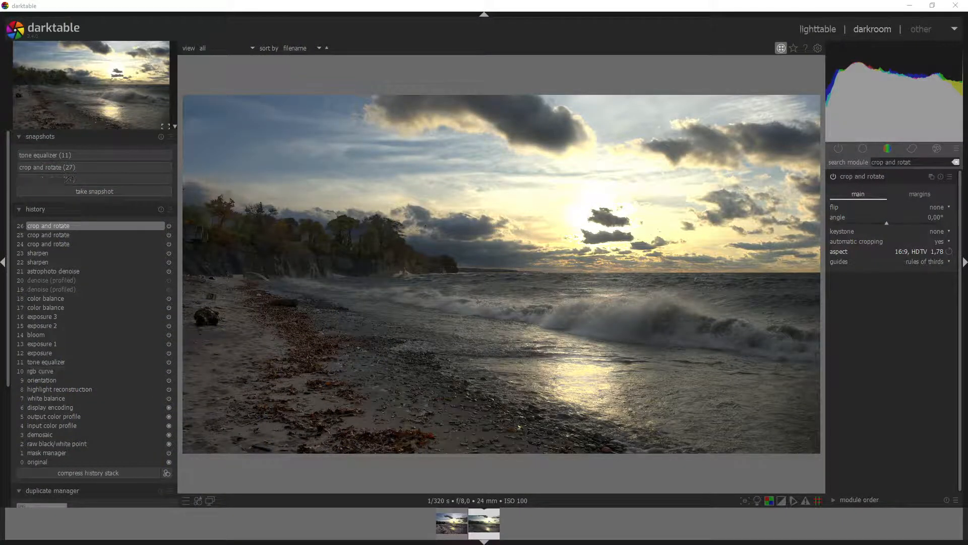
Step: Compare the photo against the crop and rotate (27) snapshot using the split divider
left_click(83, 170)
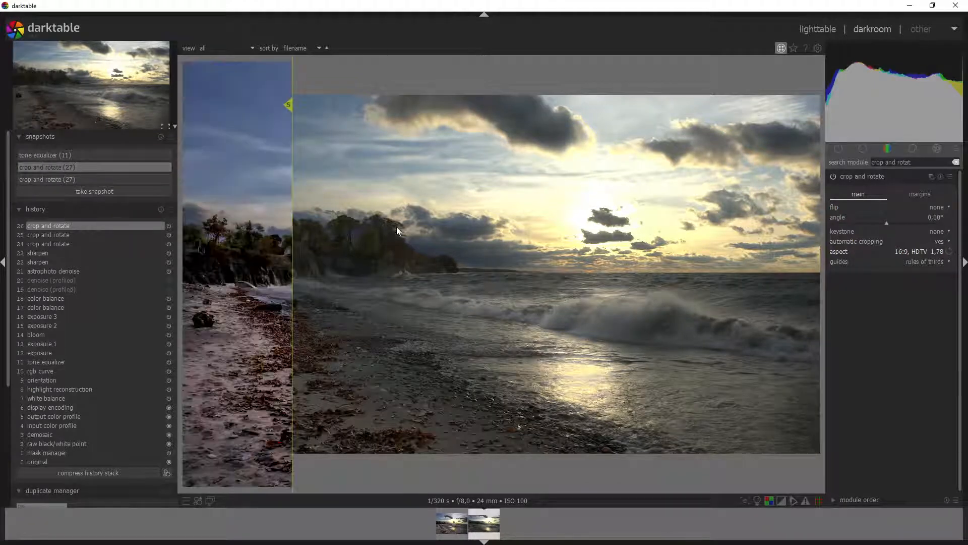
left_click_drag(287, 247, 54, 290)
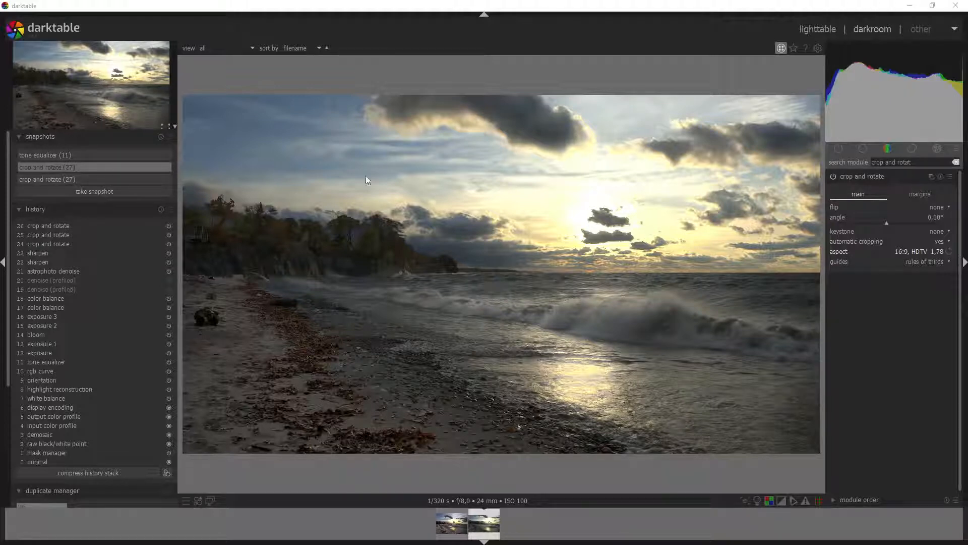
left_click_drag(916, 164, 810, 153)
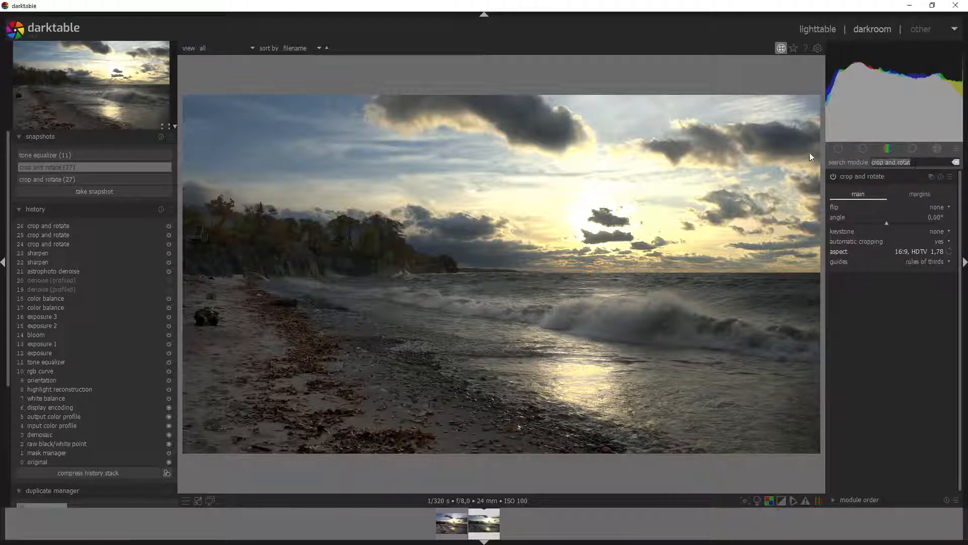
Step: Enable local contrast, then search the module list for 'color zones'
type("local")
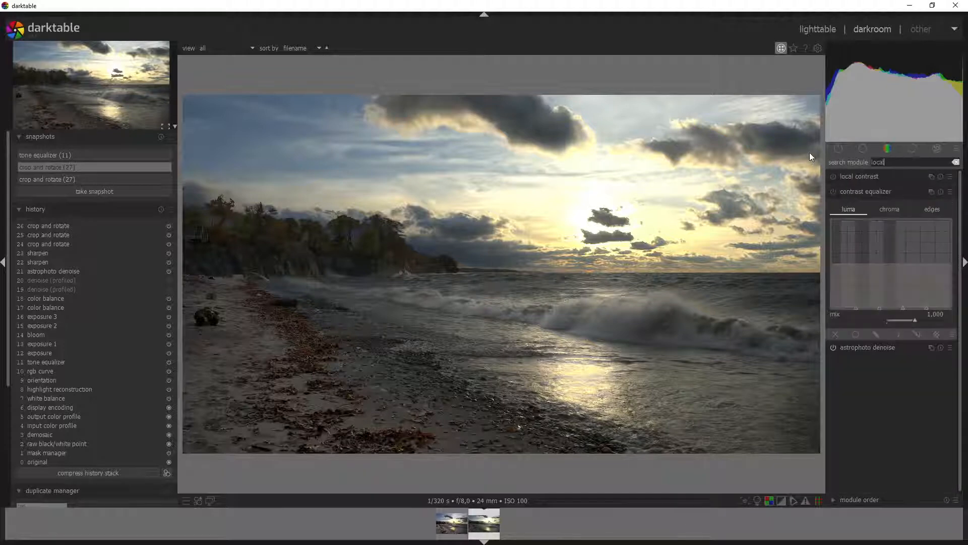
left_click(834, 176)
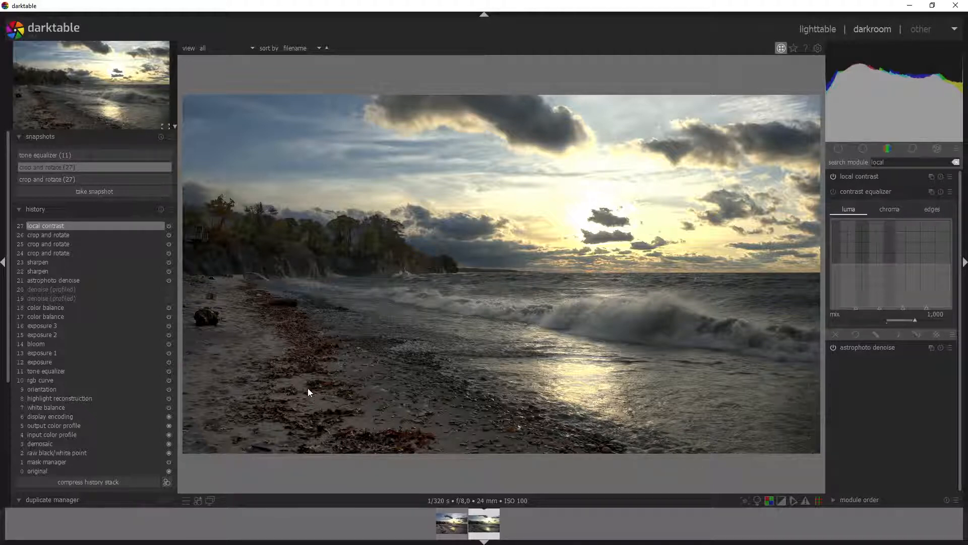
key("BackSpace")
key("BackSpace")
key("BackSpace")
key("BackSpace")
key("BackSpace")
type("color zones")
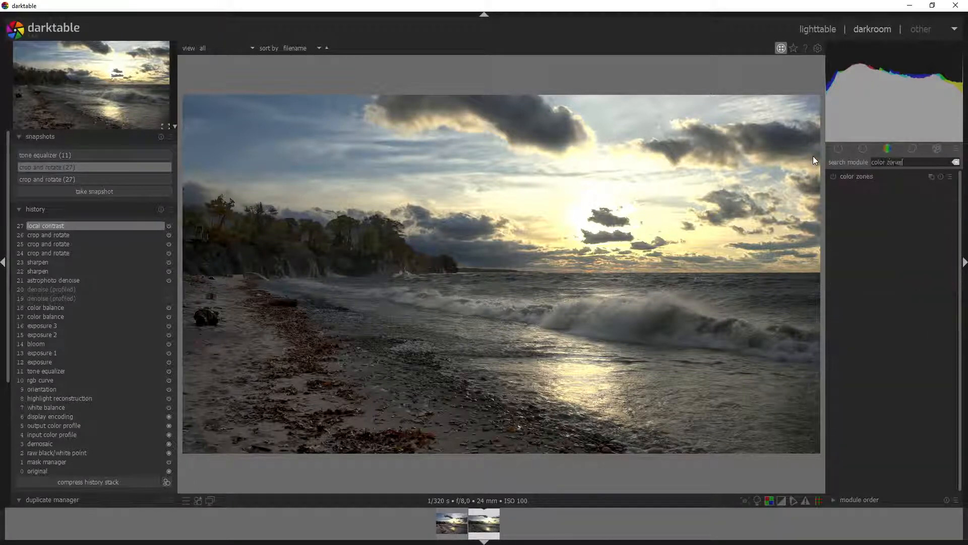
Step: Enable color zones with a parametric mask on the chroma channel, displaying the mask
left_click(833, 176)
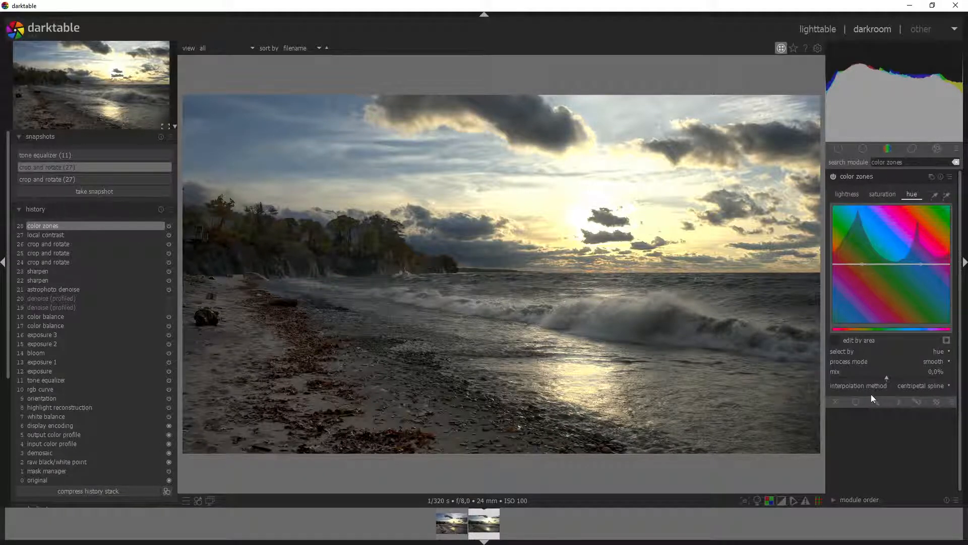
left_click(896, 402)
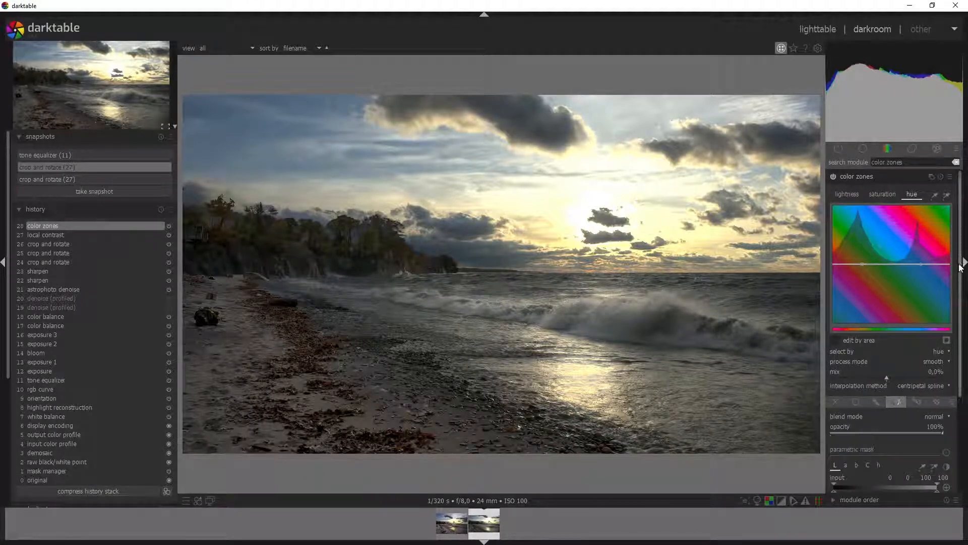
left_click_drag(960, 265, 960, 372)
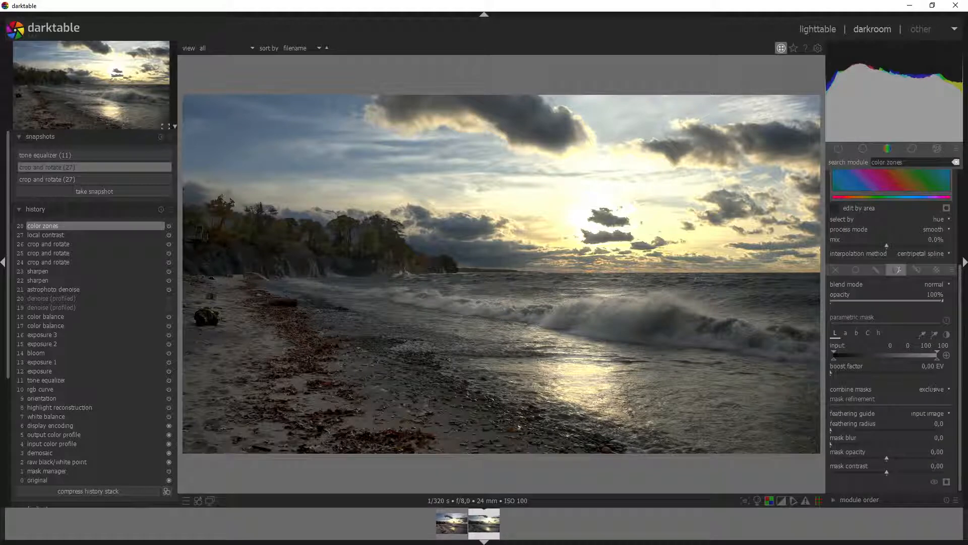
left_click(856, 333)
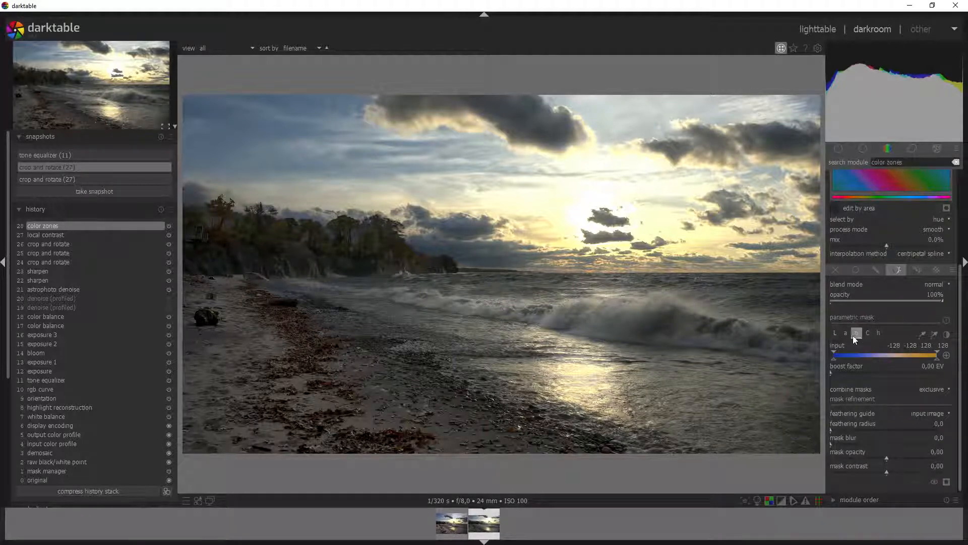
left_click(845, 334)
left_click(867, 334)
left_click(880, 333)
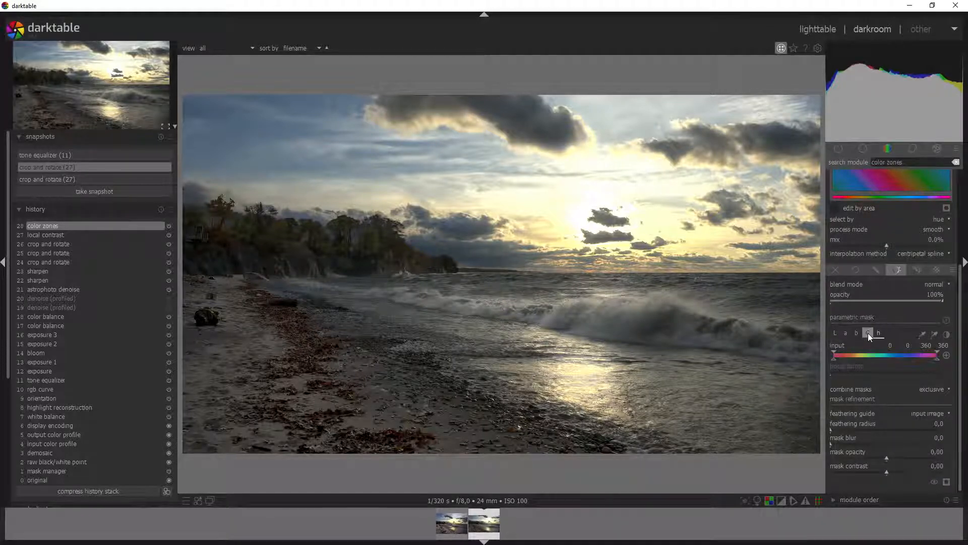
left_click(867, 333)
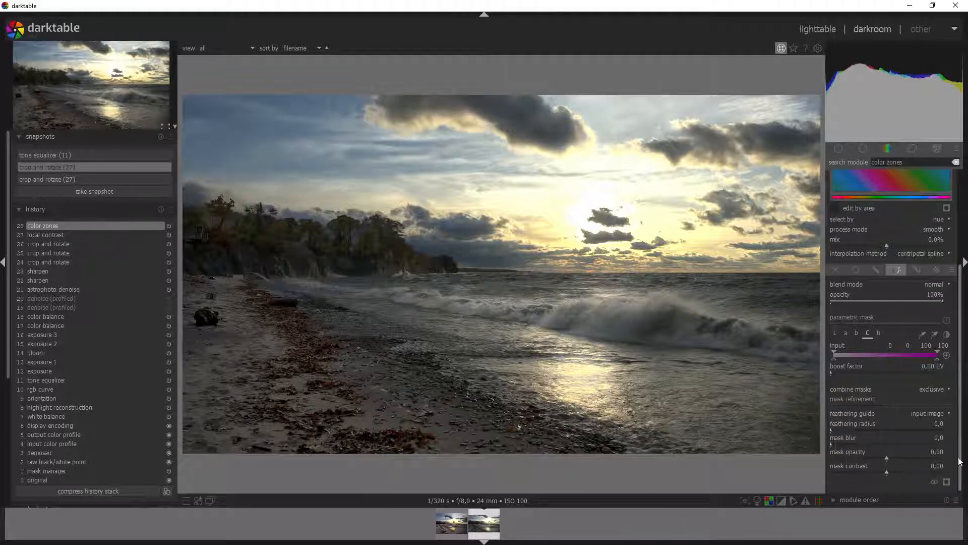
left_click(946, 482)
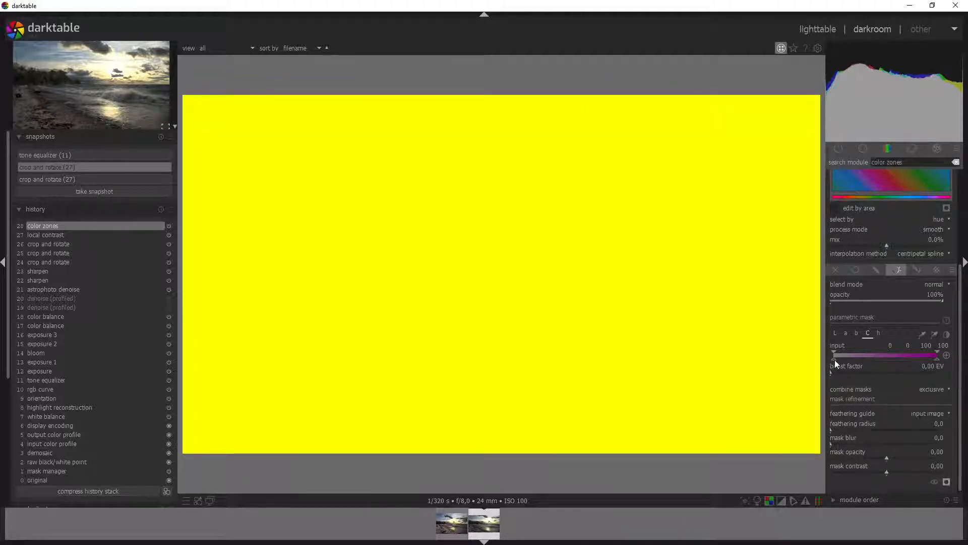
Step: Narrow the chroma mask input range to roughly 7–13
left_click_drag(834, 355, 845, 355)
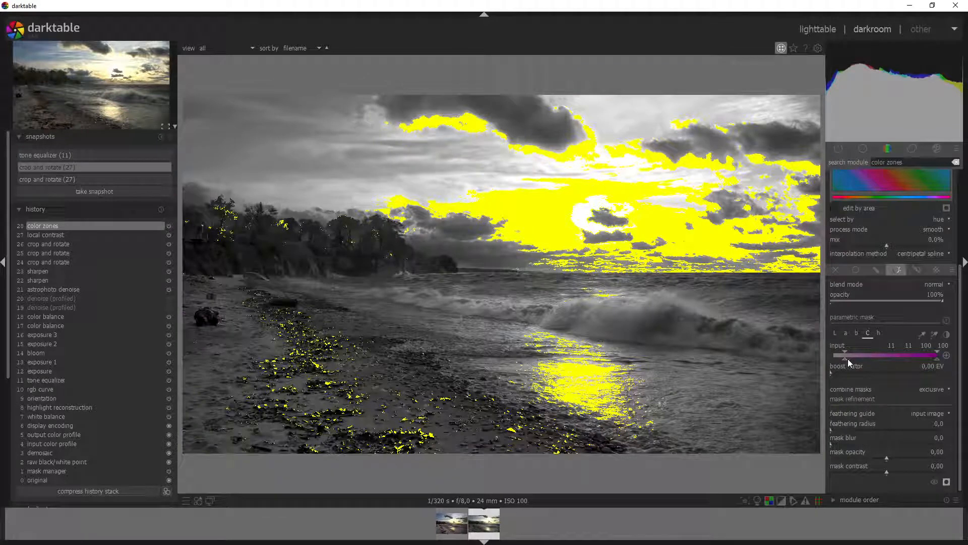
left_click(849, 359)
left_click_drag(939, 358, 854, 361)
mouse_move(848, 362)
left_mouse_down()
mouse_move(841, 352)
mouse_move(859, 359)
mouse_move(848, 361)
left_mouse_up()
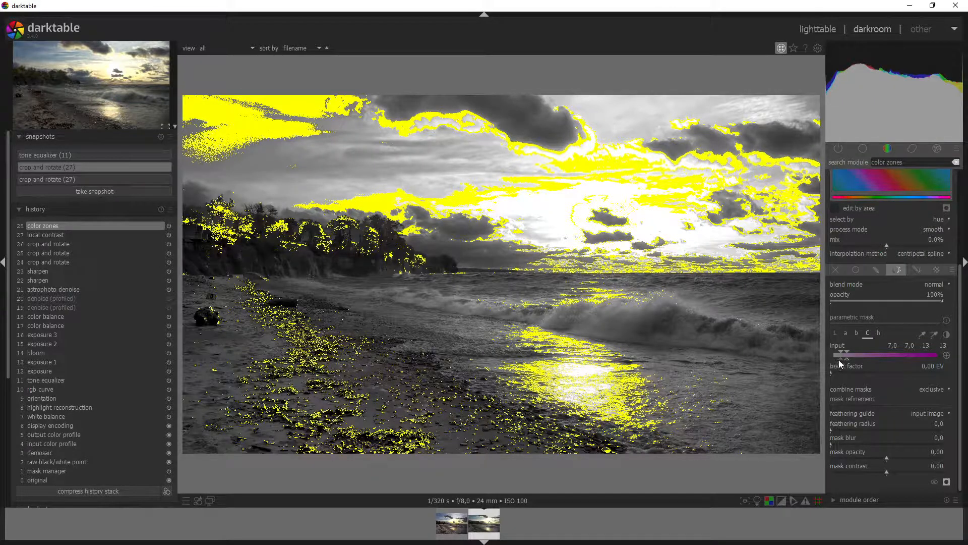
left_click_drag(839, 360, 842, 358)
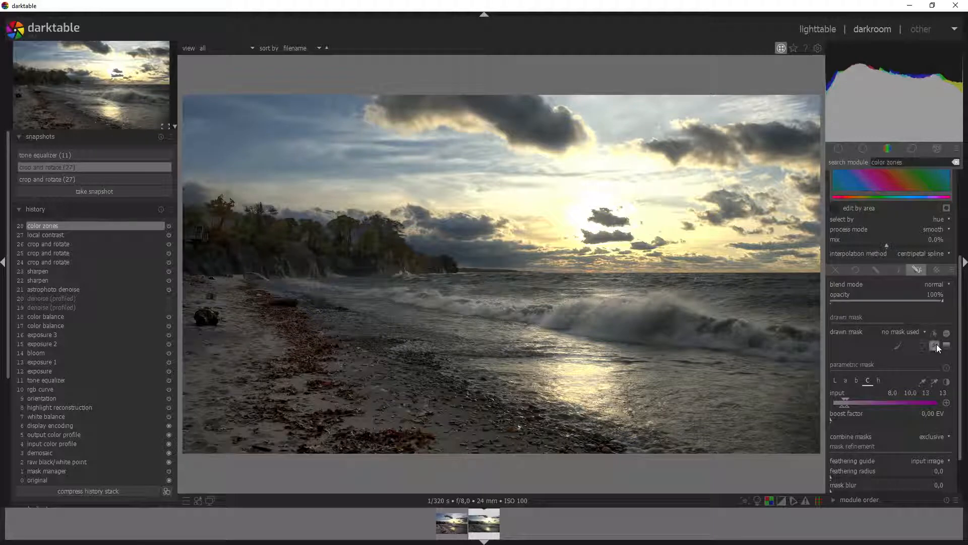
Step: Close the snapshot comparison and start a path mask along the lower shoreline
left_click(598, 450)
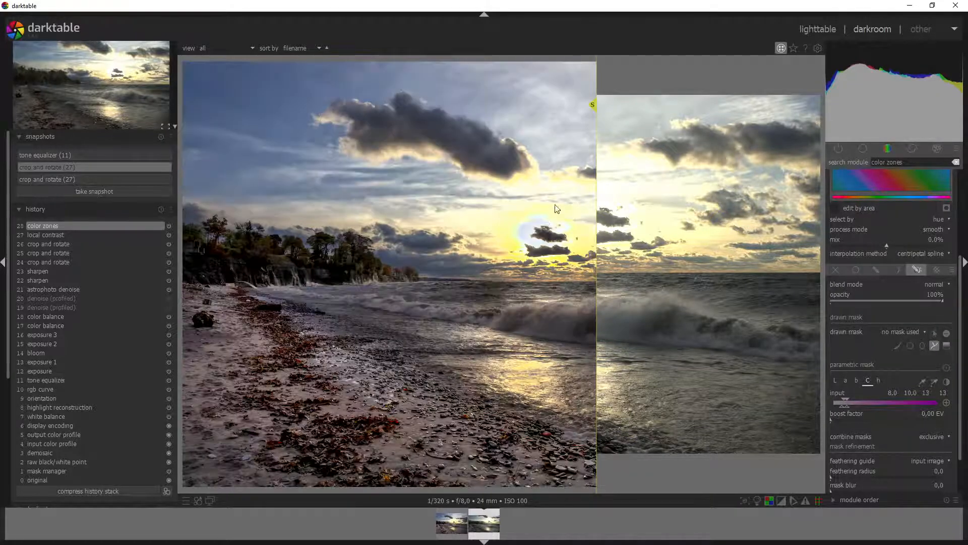
left_click(94, 167)
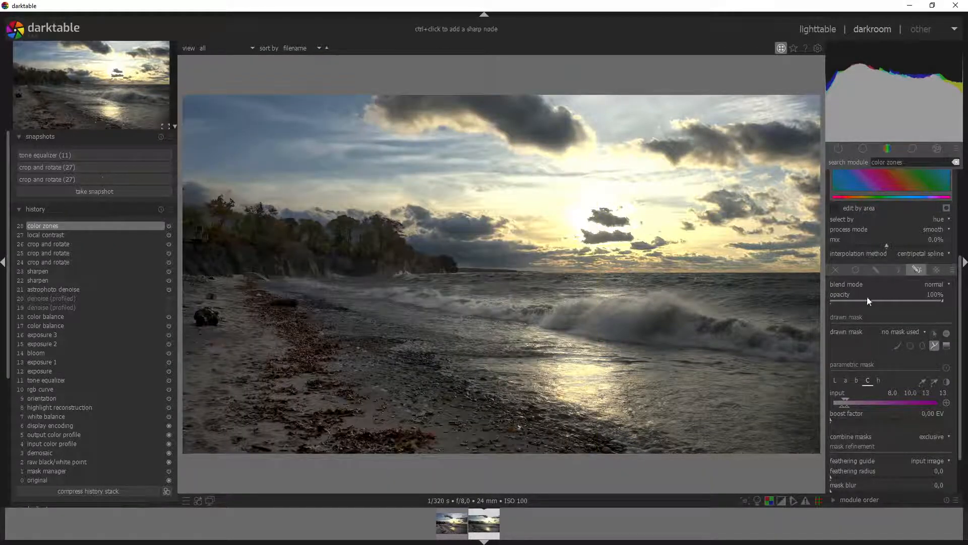
left_click(607, 450)
left_click(374, 331)
left_click(317, 315)
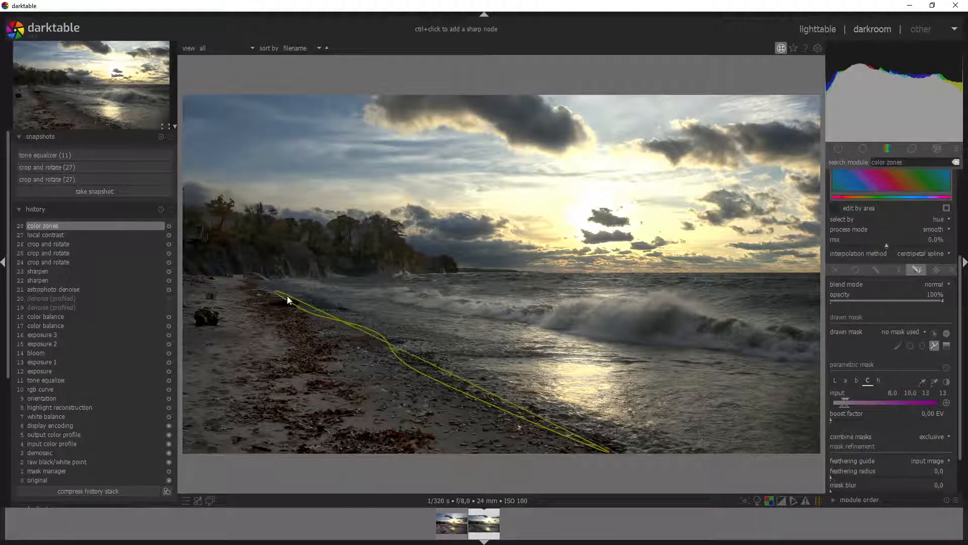
left_click(264, 285)
left_click(261, 267)
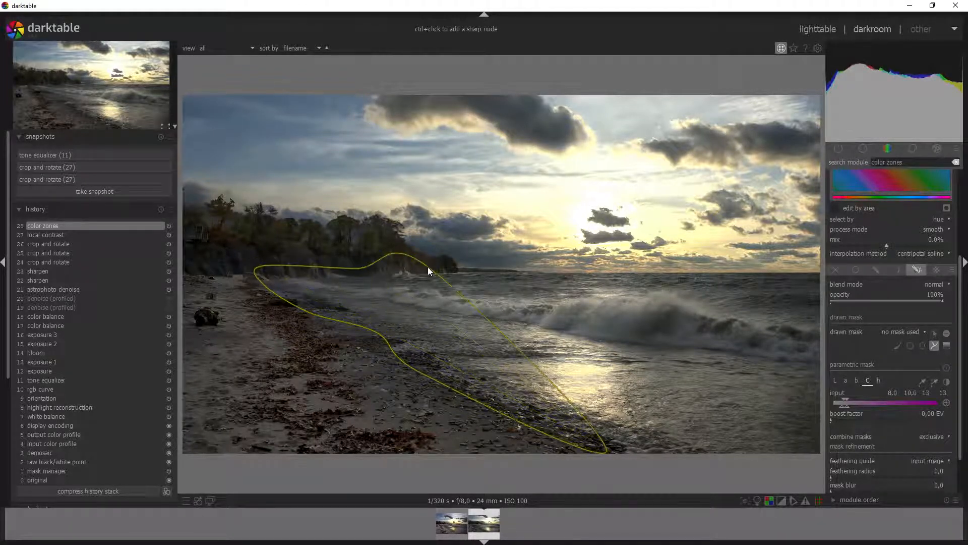
left_click(426, 269)
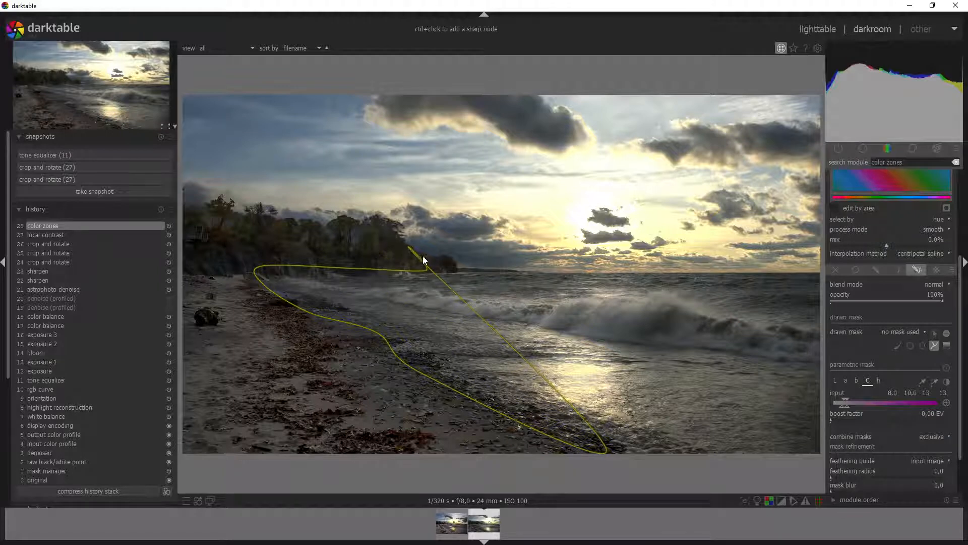
Step: Trace the path over the treeline and down the left edge, then close it
left_click(385, 248)
left_click(386, 229)
left_click(372, 251)
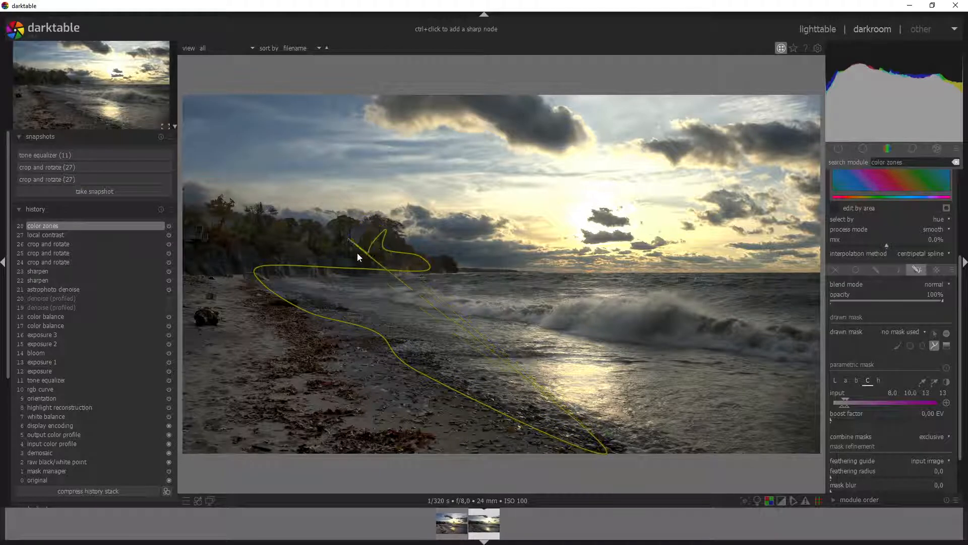
left_click(339, 249)
left_click(341, 230)
left_click(320, 244)
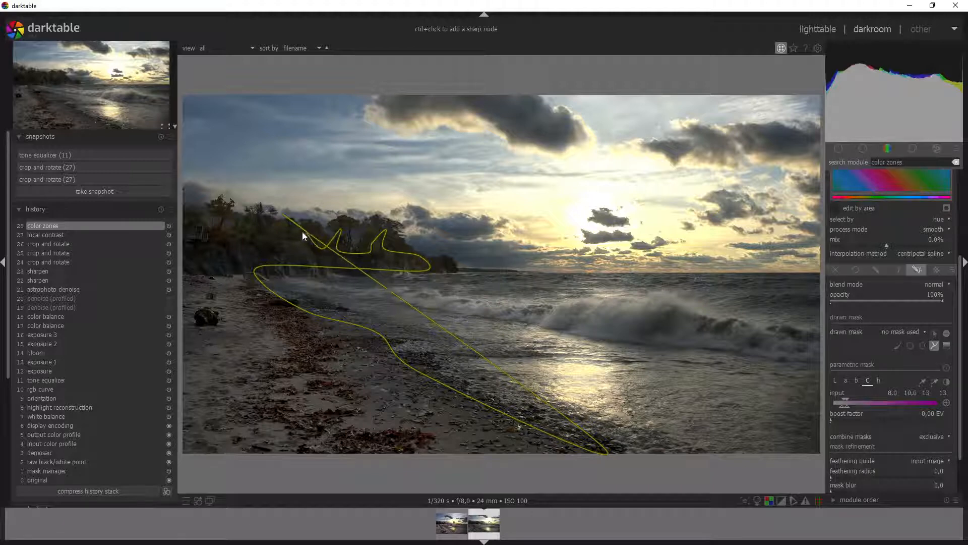
left_click(301, 231)
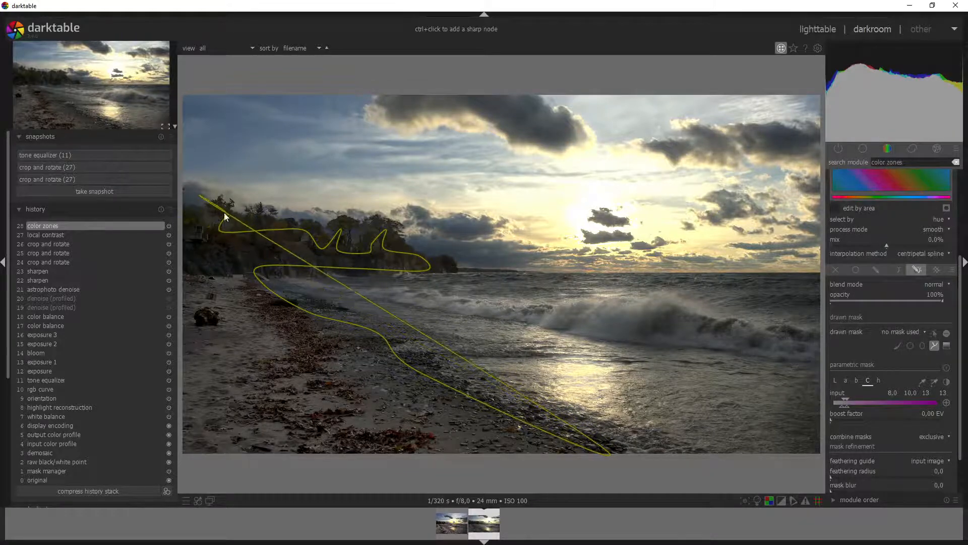
left_click(224, 213)
left_click(194, 224)
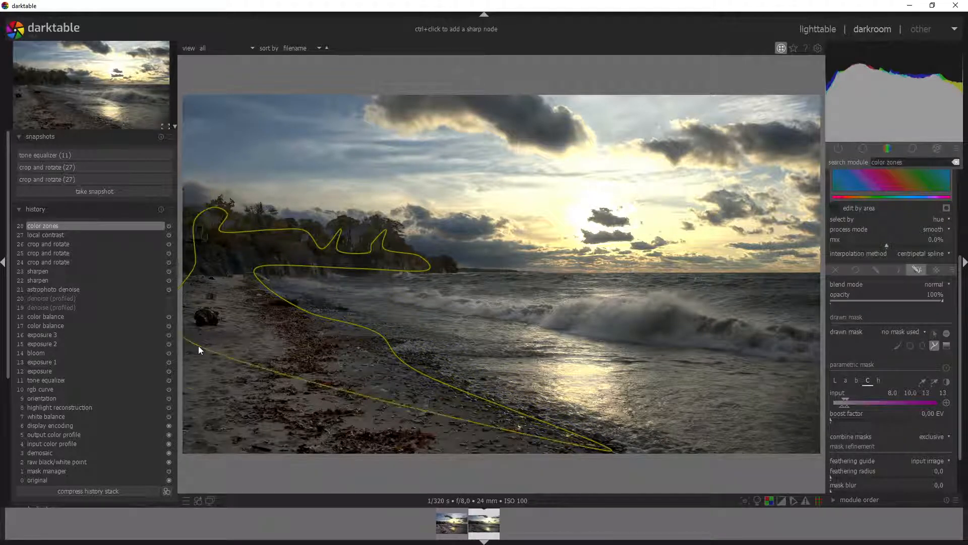
left_click(196, 415)
left_click(203, 449)
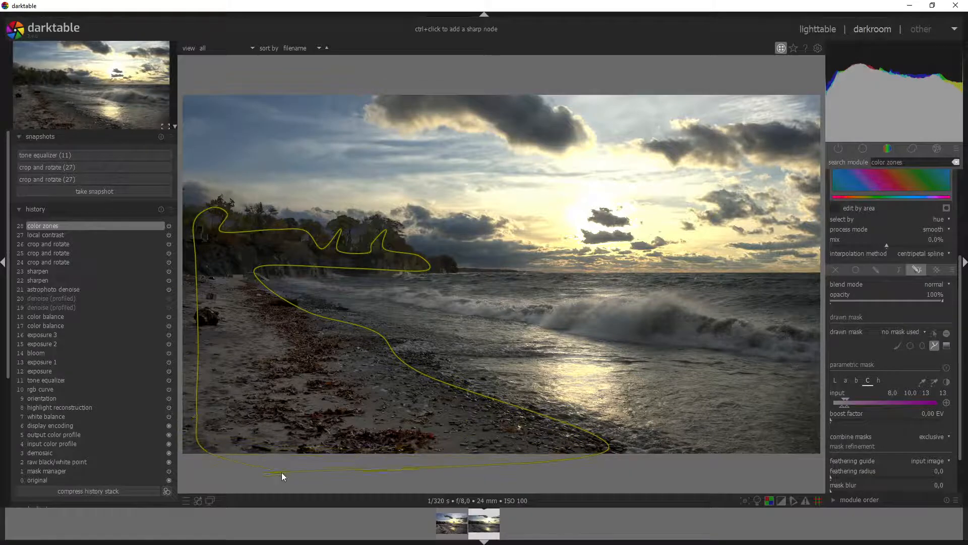
right_click(372, 476)
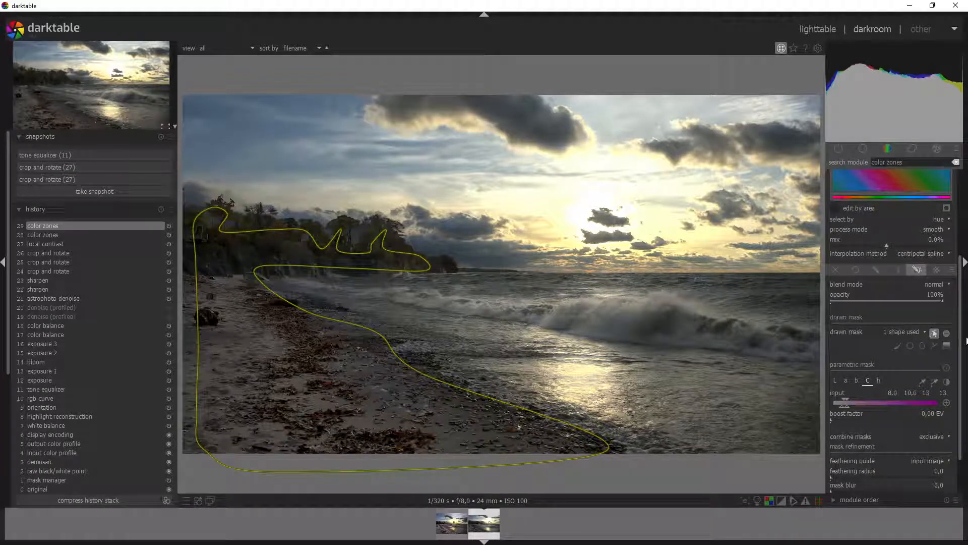
Step: Show the combined mask and reshape path points around the treeline and top-left trees
scroll(961, 456, "down", 2)
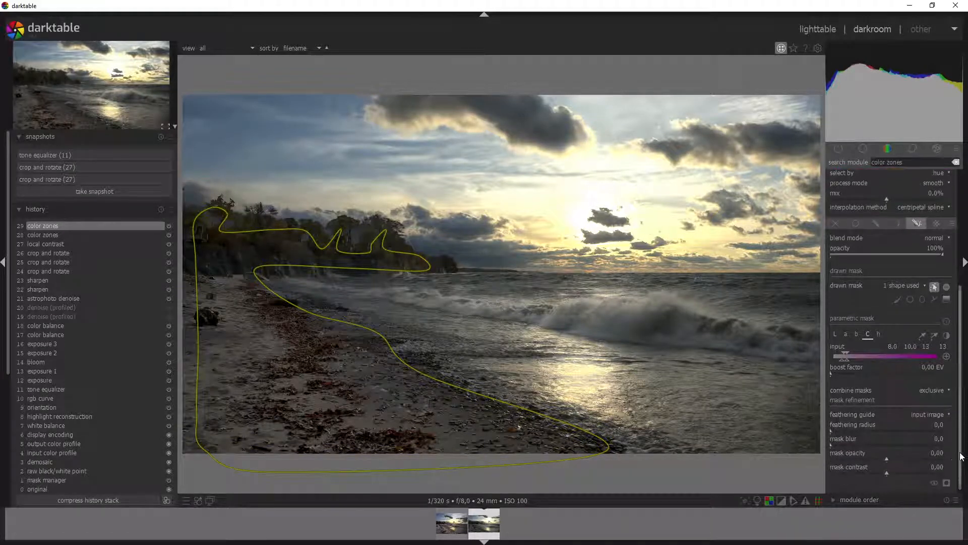
left_click(947, 482)
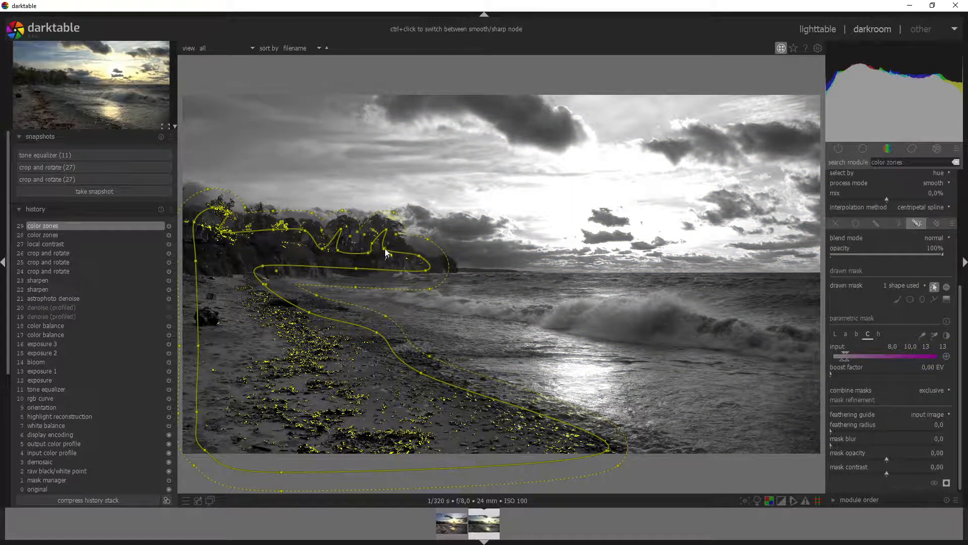
left_click_drag(386, 249, 386, 223)
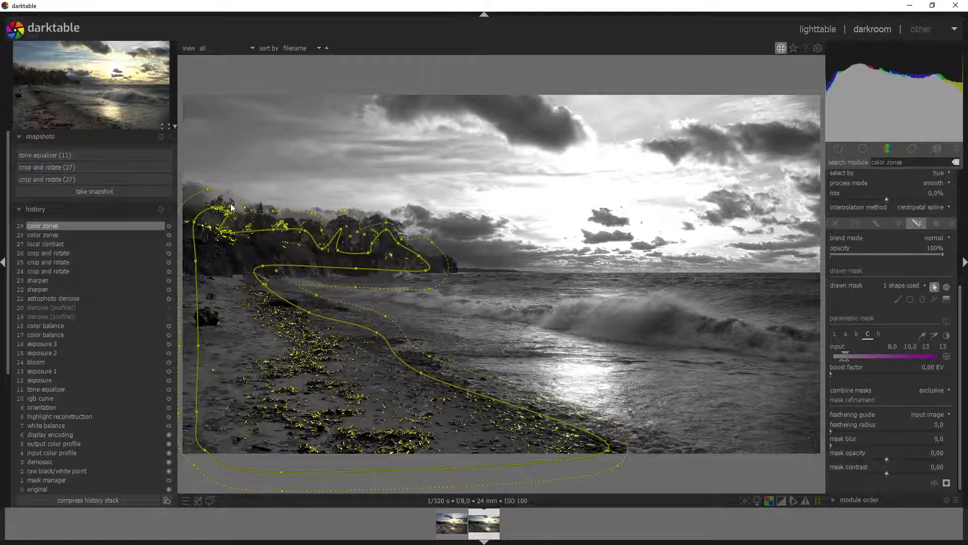
left_click_drag(213, 207, 234, 204)
left_click(964, 383)
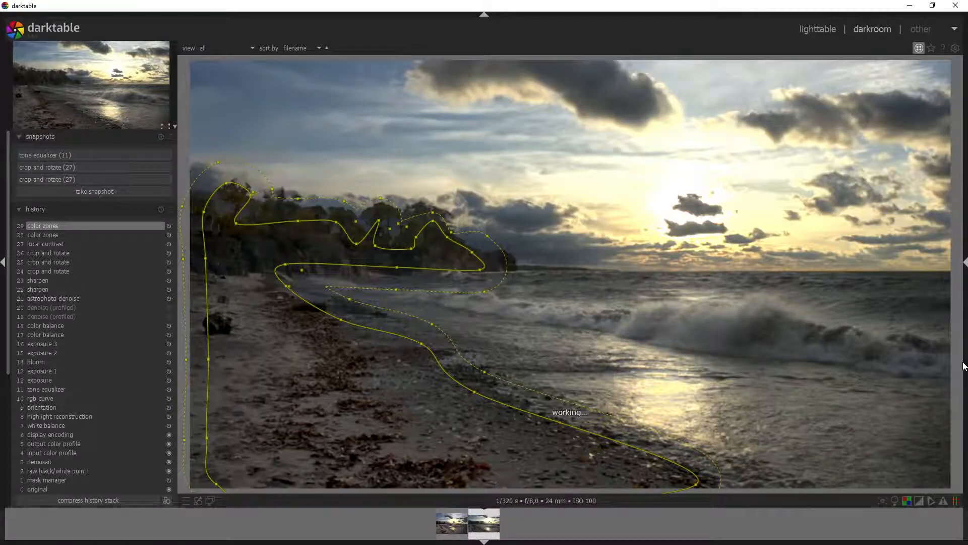
left_click(964, 366)
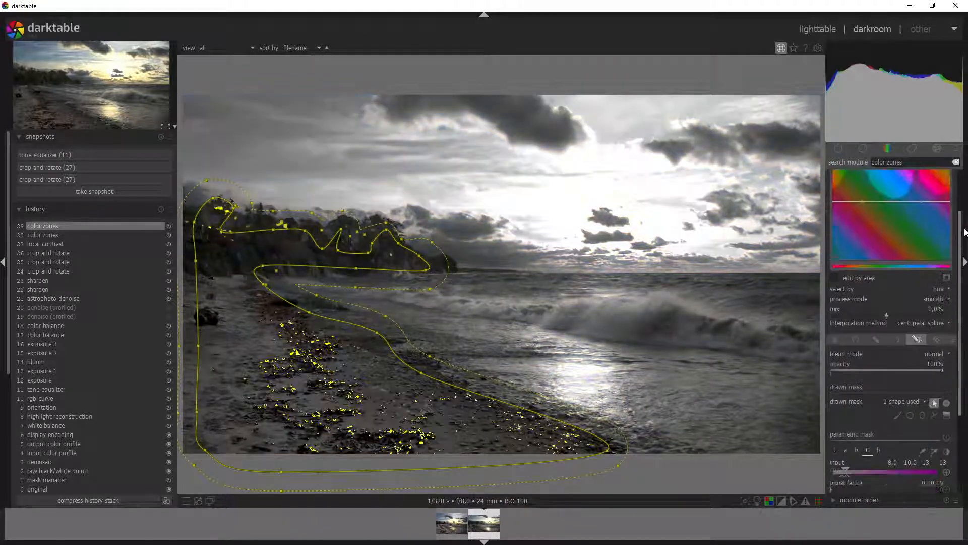
Step: Switch to saturation by hue and lower the chroma mask's lower limit to 5.0
left_click(888, 194)
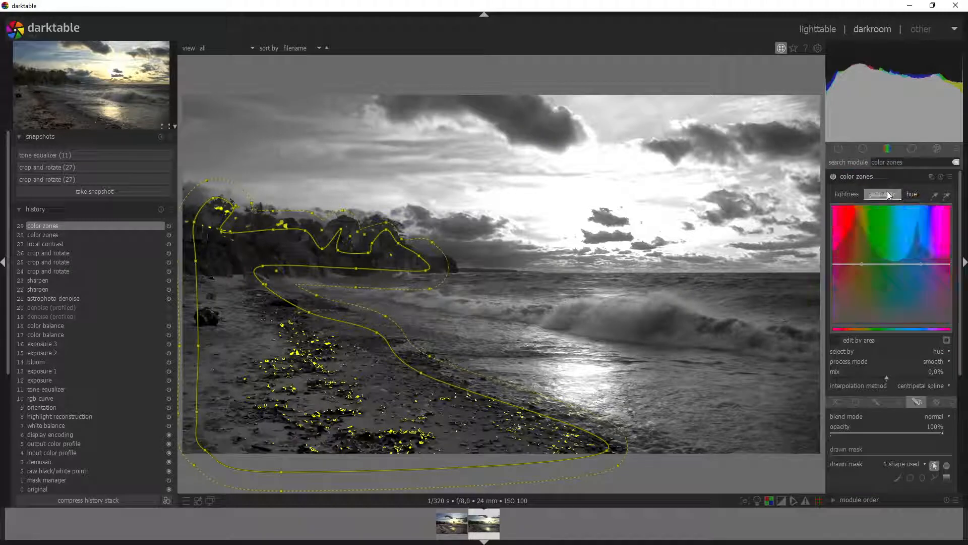
scroll(960, 272, "down", 5)
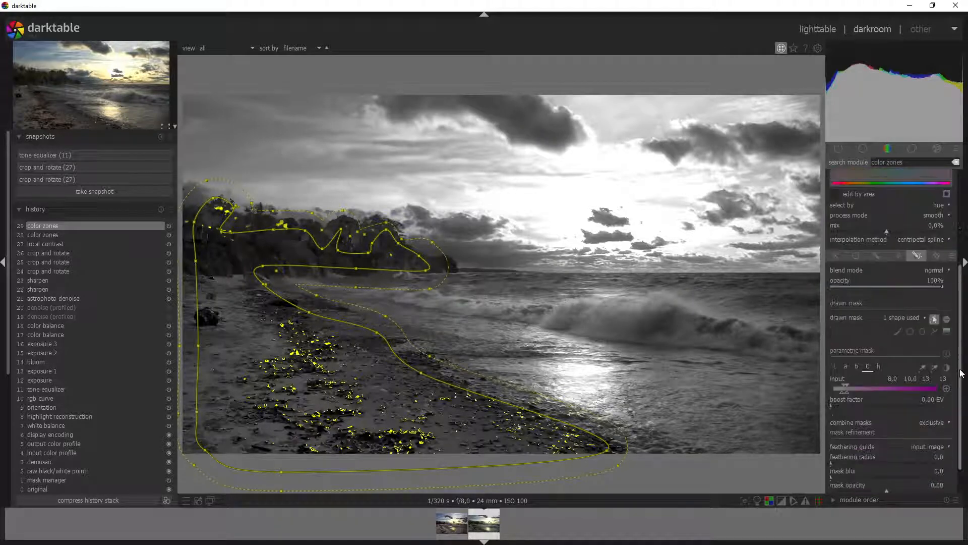
left_click_drag(841, 396, 840, 393)
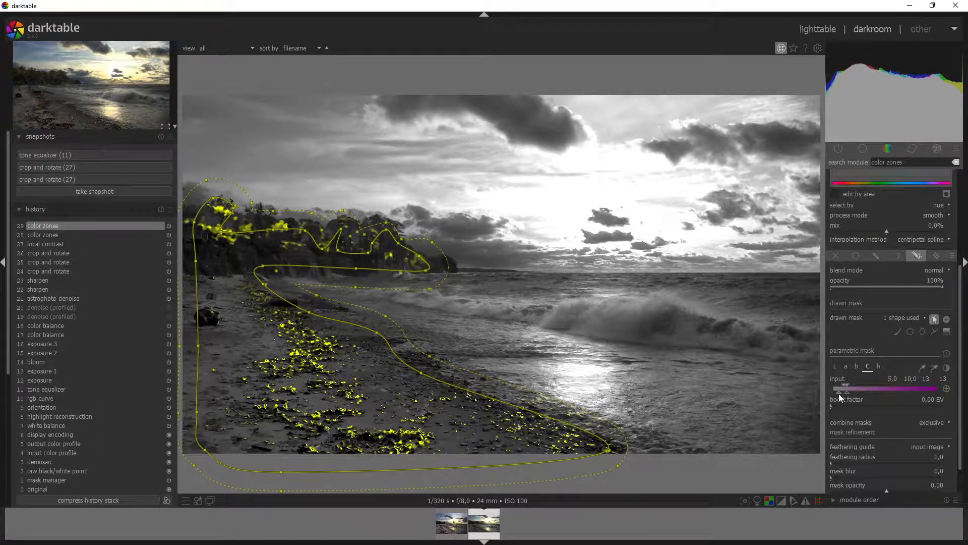
scroll(960, 353, "up", 5)
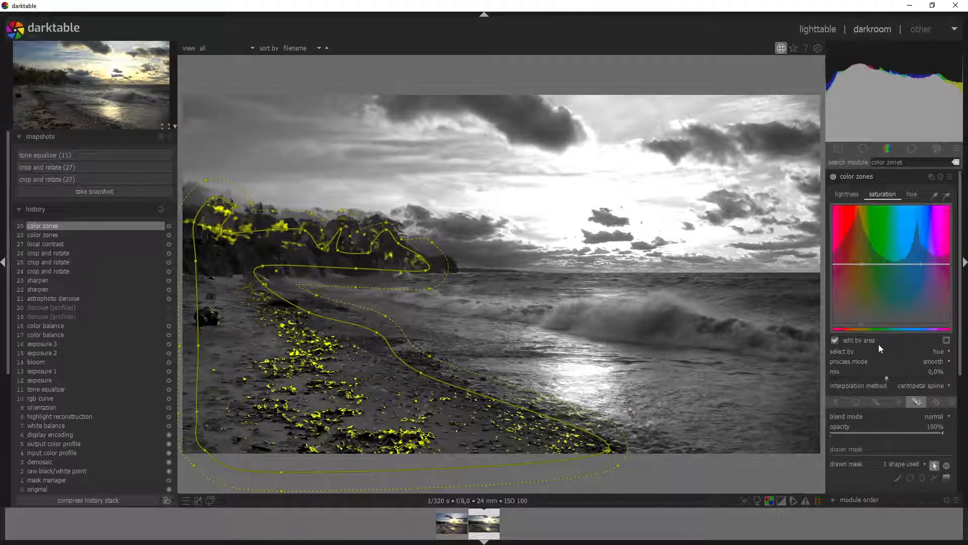
Step: Widen the edit-by-area influence and push the saturation curve up in two drags
scroll(868, 265, "down", 4)
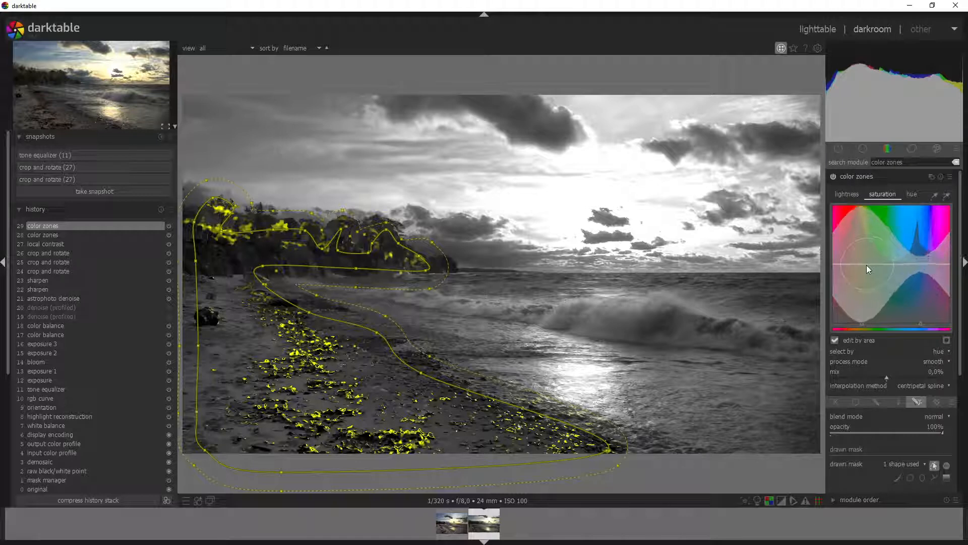
scroll(870, 264, "down", 7)
scroll(869, 265, "up", 8)
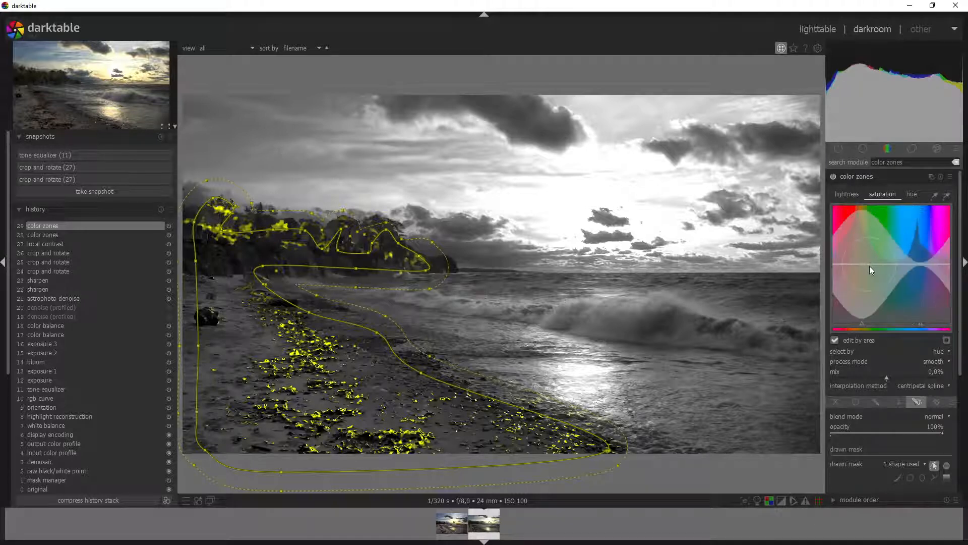
scroll(869, 265, "down", 3)
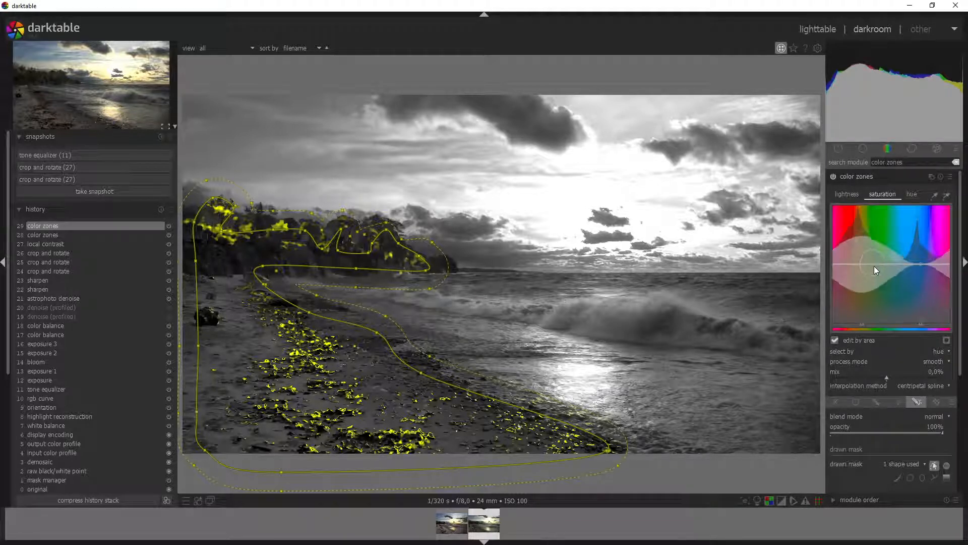
scroll(874, 265, "down", 5)
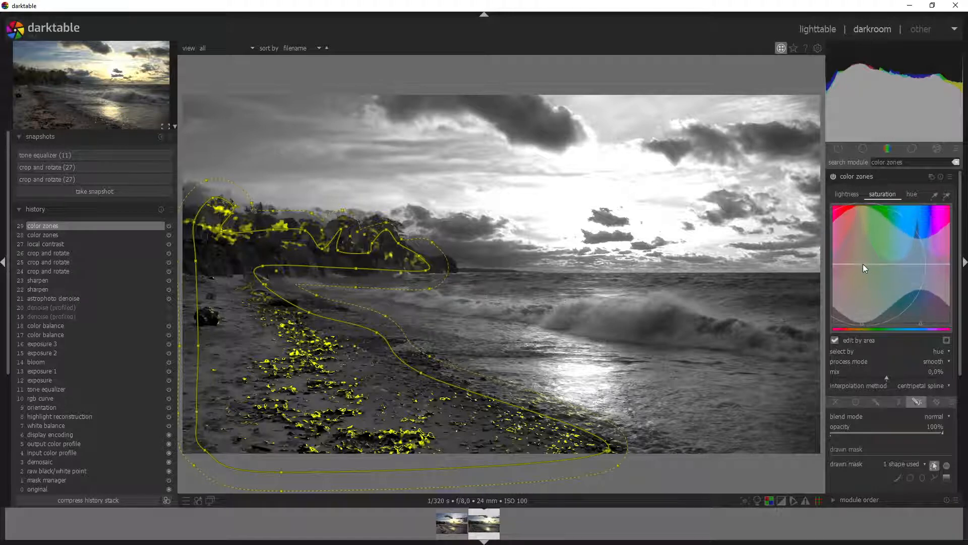
left_click_drag(863, 265, 863, 255)
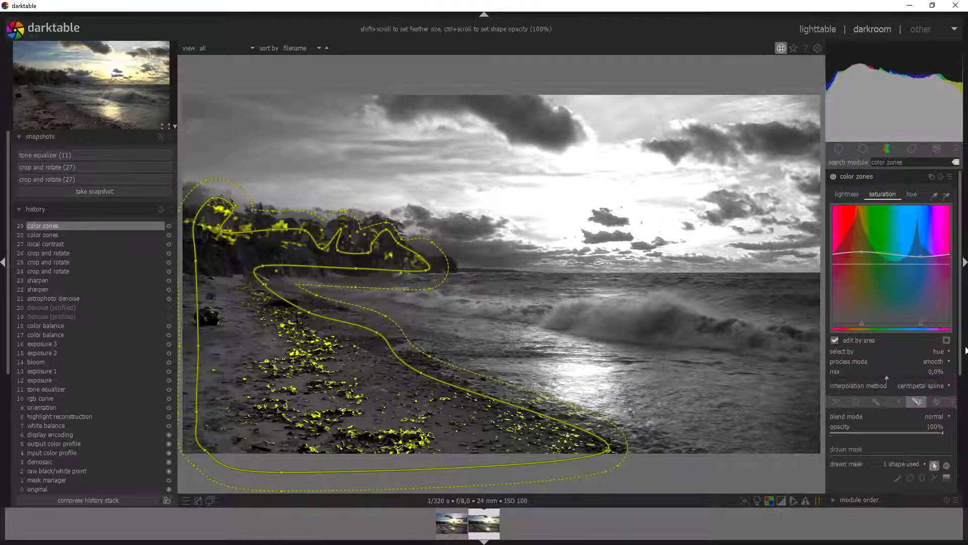
scroll(964, 353, "down", 5)
scroll(964, 442, "down", 2)
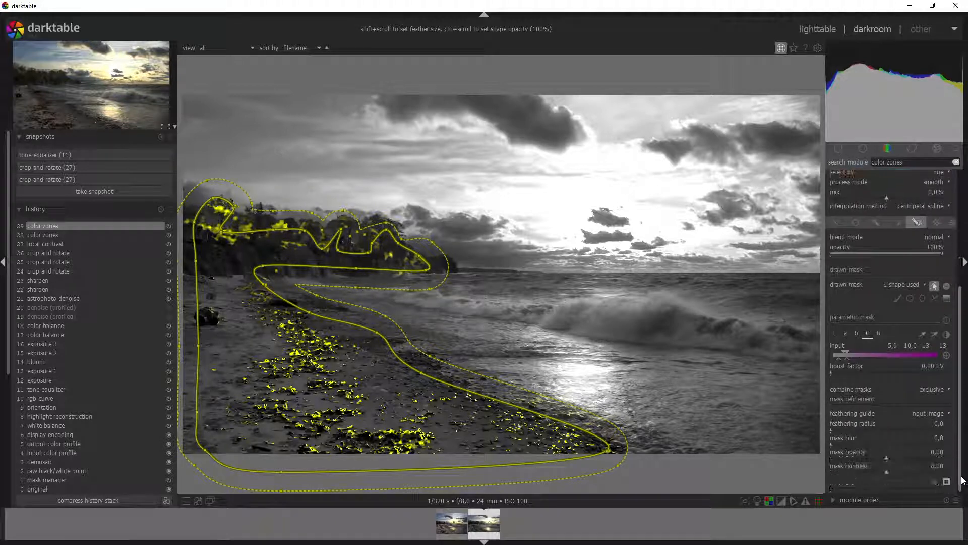
scroll(962, 399, "up", 6)
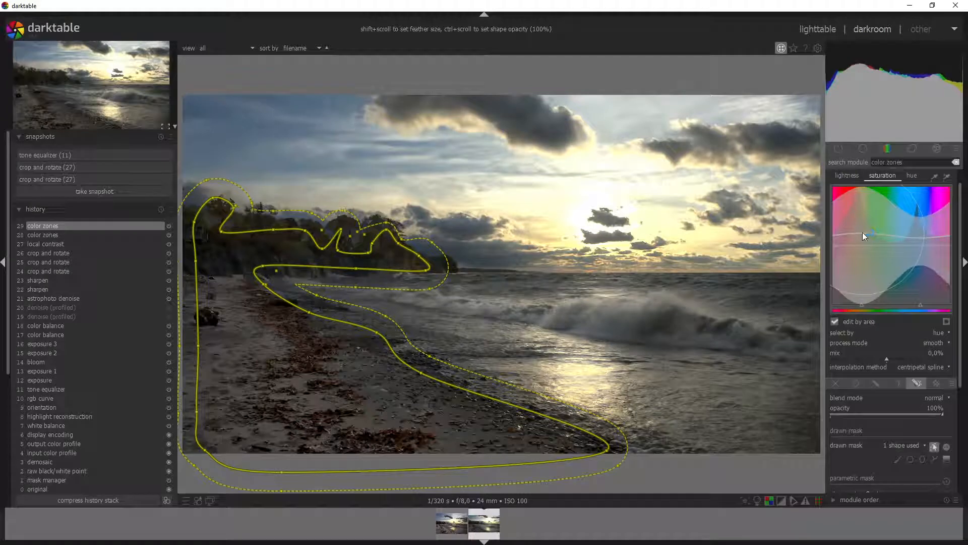
left_click_drag(863, 232, 863, 222)
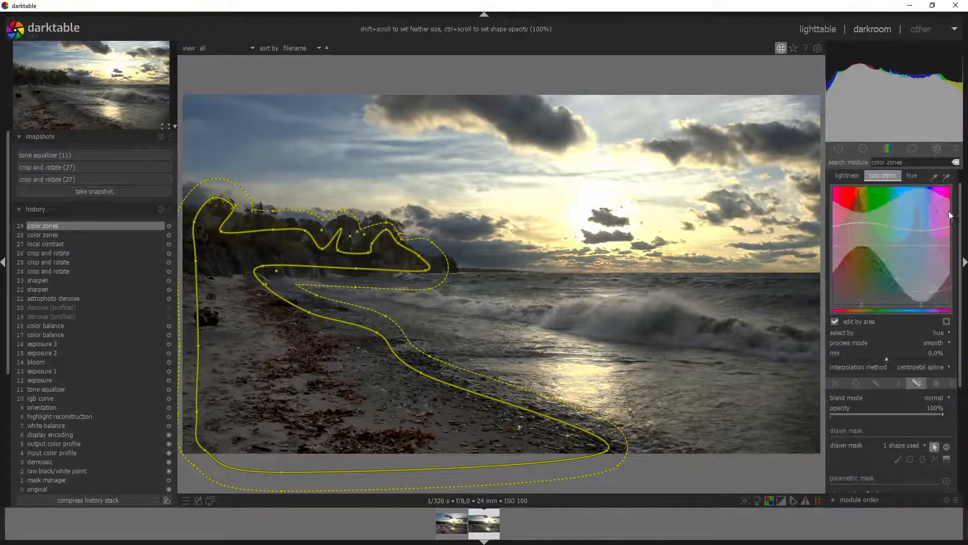
scroll(900, 202, "up", 1)
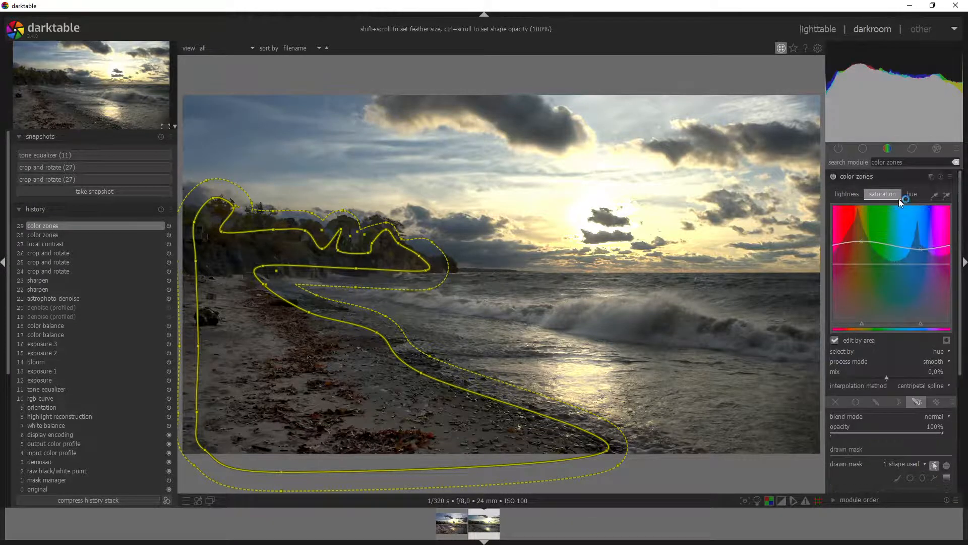
Step: Toggle color zones off and on, hide the path outline, and collapse the module
left_click(833, 176)
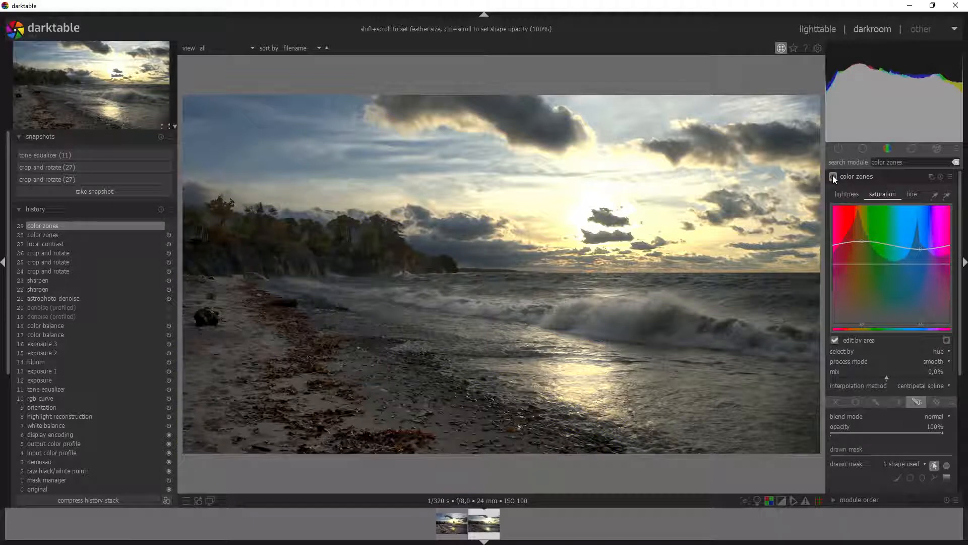
left_click(832, 177)
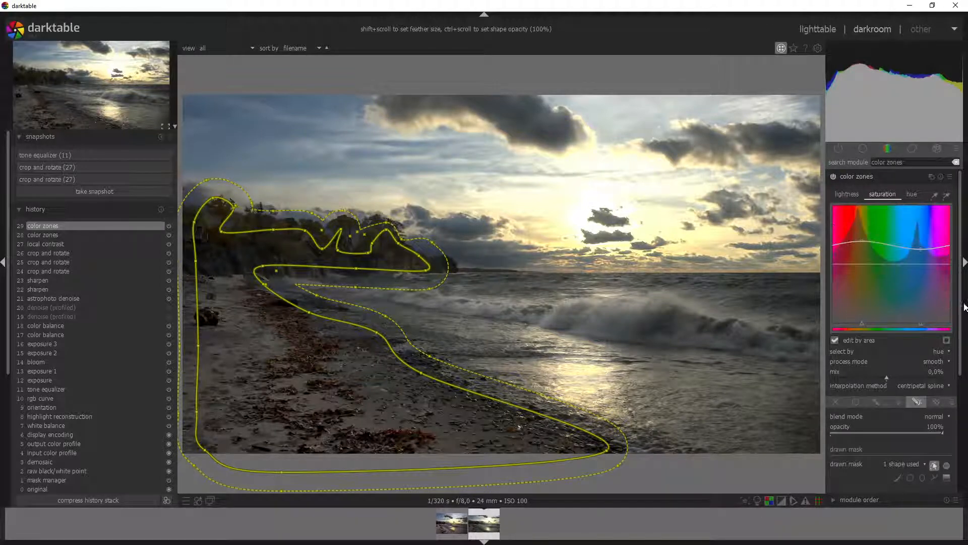
scroll(940, 302, "down", 5)
left_click(937, 287)
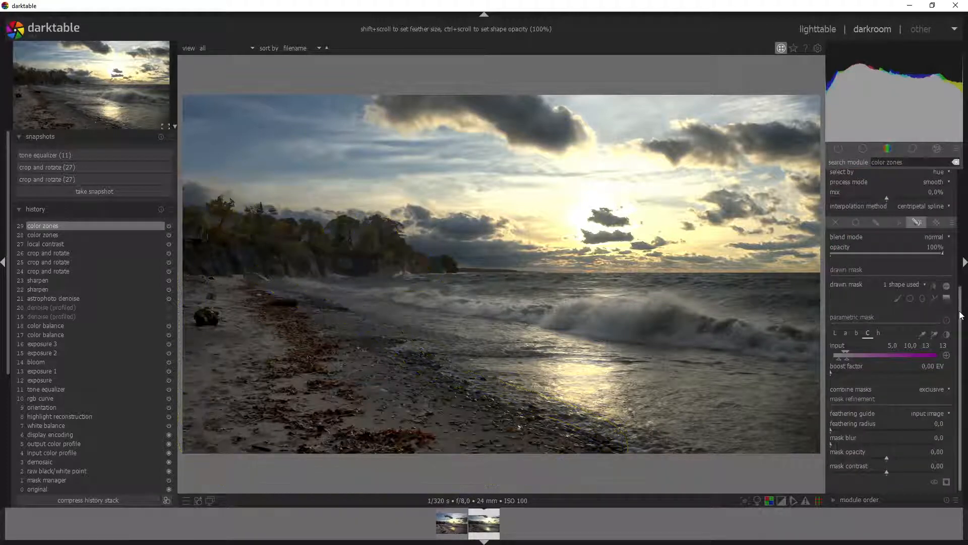
scroll(902, 227, "up", 5)
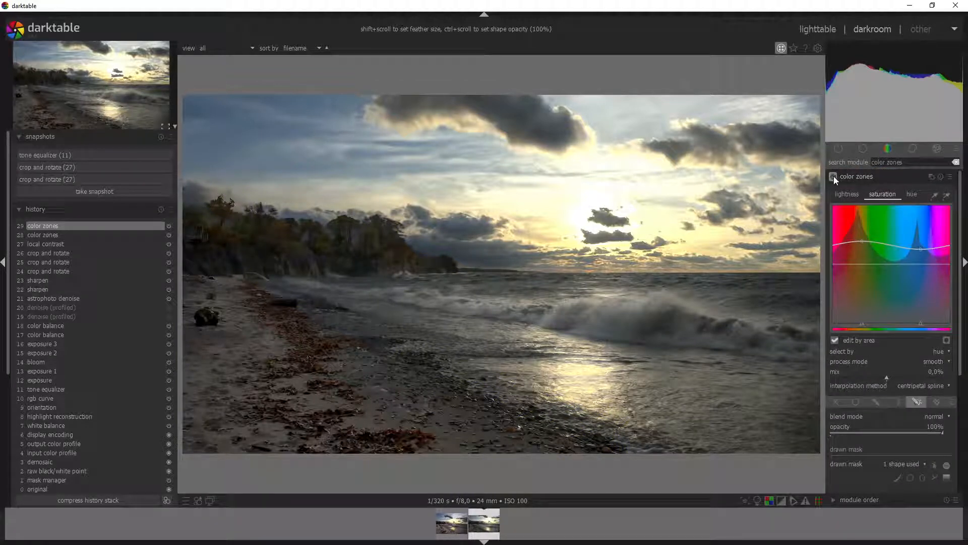
left_click(837, 175)
left_click(851, 178)
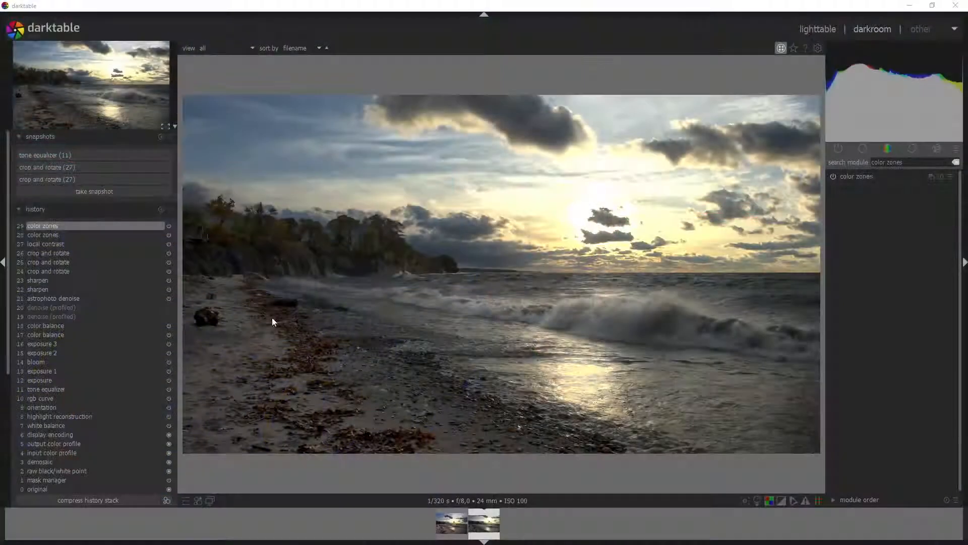
Step: Find the lowpass module, enable it, and set its blur radius to 208,95
left_click_drag(905, 162, 830, 153)
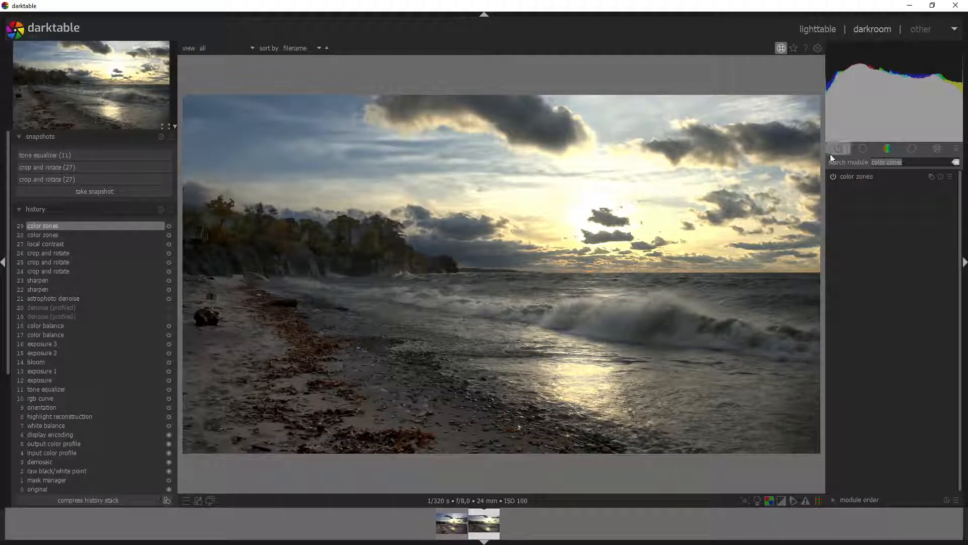
type("lowpass")
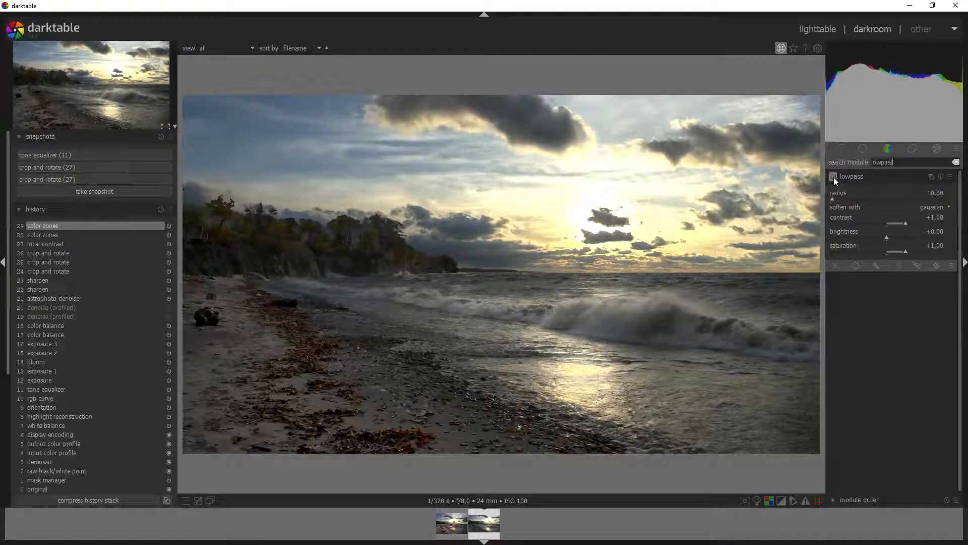
left_click(833, 177)
left_click(878, 198)
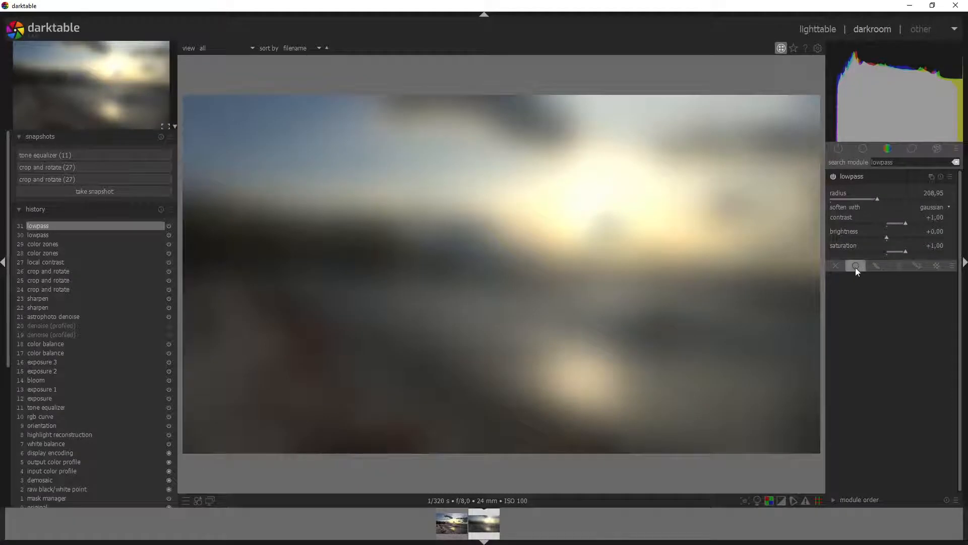
Step: Set the lowpass contrast and saturation to 0 each
right_click(938, 216)
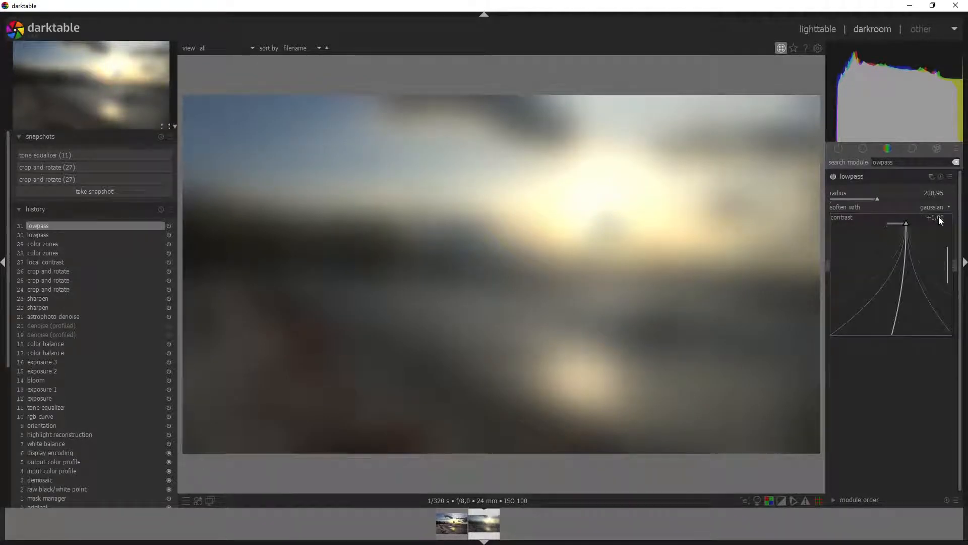
type("0")
key("Return")
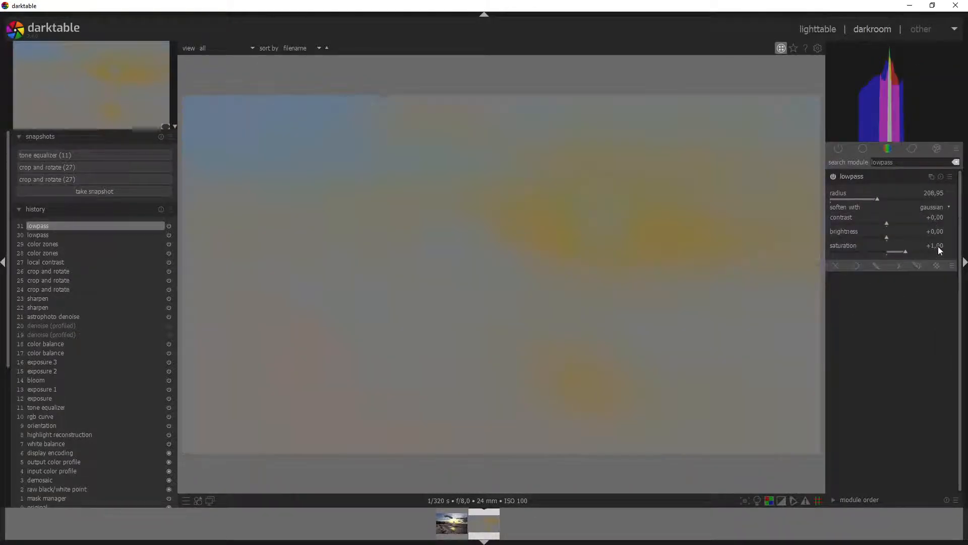
right_click(938, 245)
type("0")
key("Return")
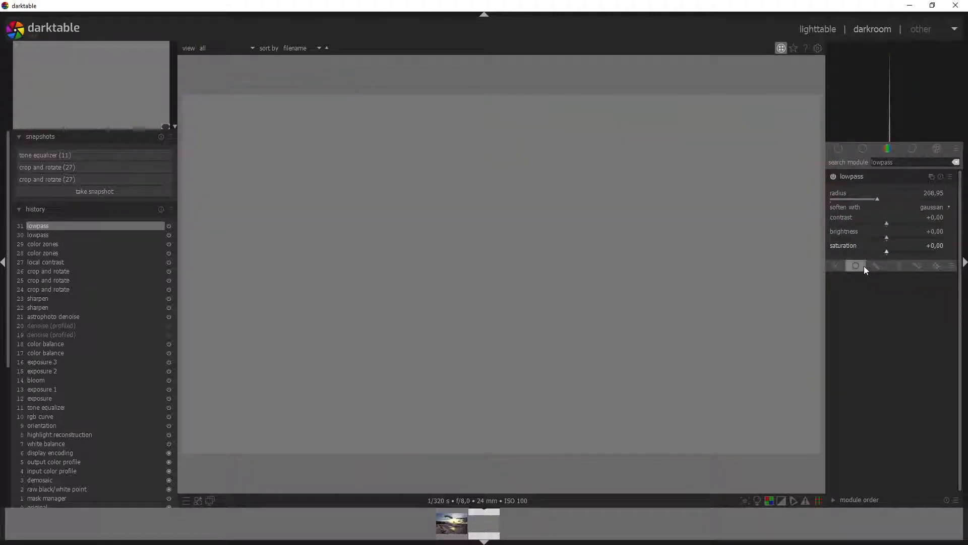
Step: Blend the lowpass uniformly in overlay mode and lower its contrast to -0,84
left_click(864, 265)
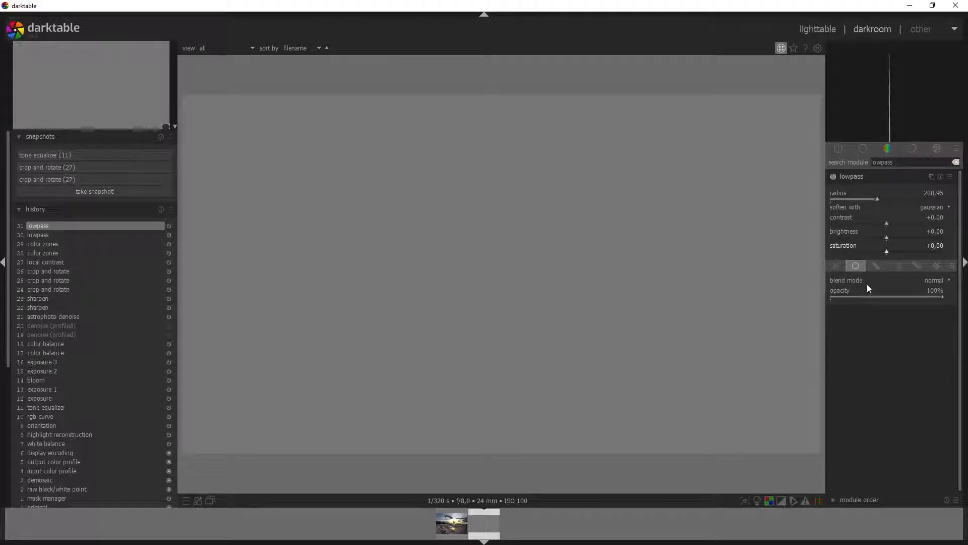
left_click(937, 281)
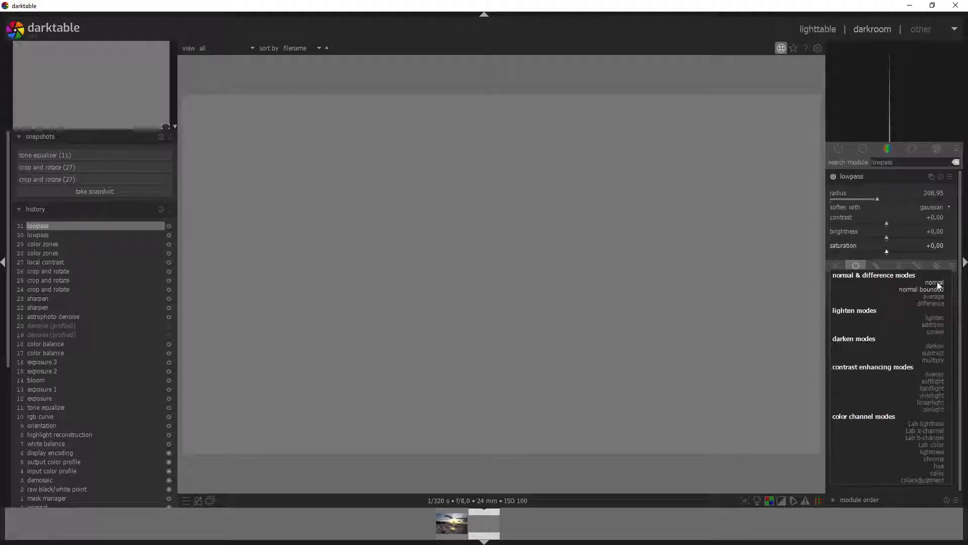
left_click(939, 375)
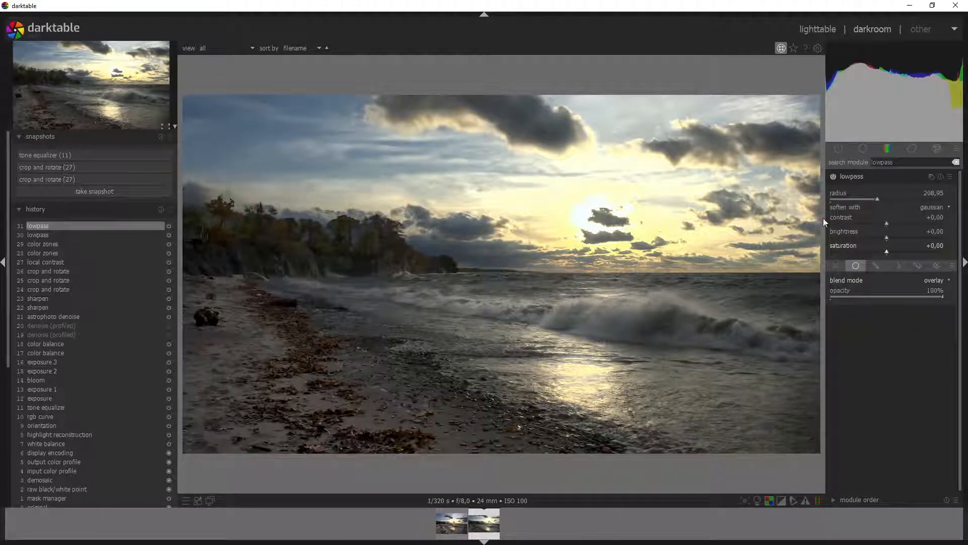
left_click_drag(884, 223, 870, 223)
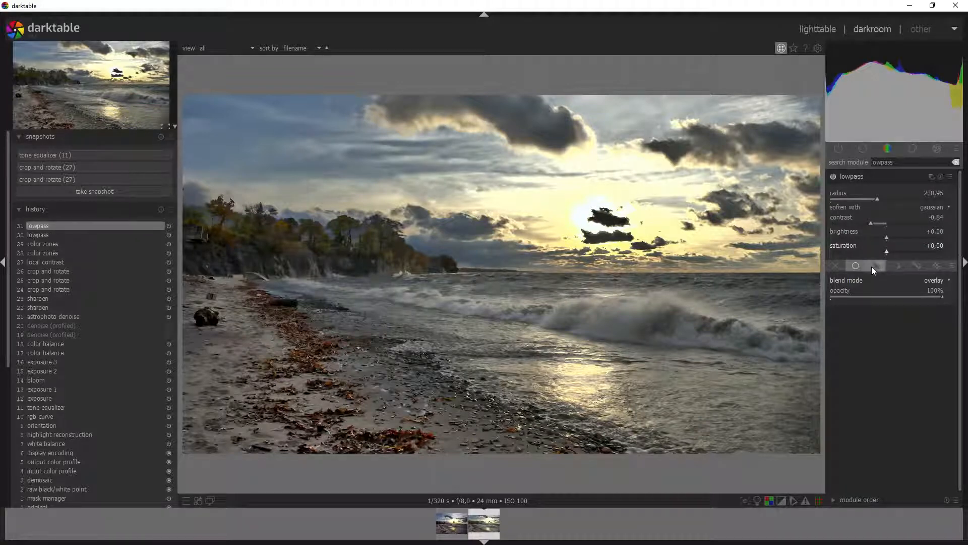
Step: Paint a brush mask over the sun, raise lowpass saturation, and hide the mask outline
left_click(899, 342)
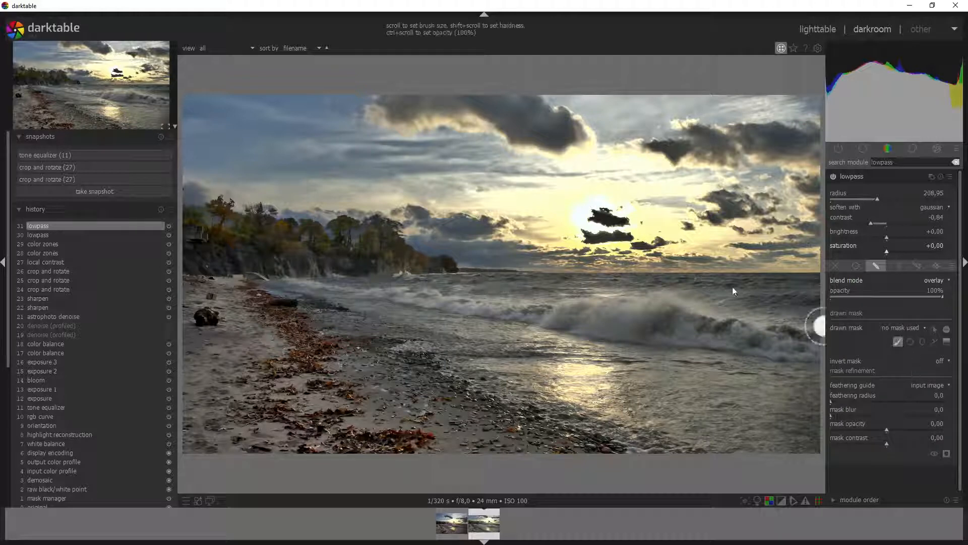
mouse_move(603, 221)
left_mouse_down()
mouse_move(621, 227)
mouse_move(603, 235)
mouse_move(608, 242)
left_mouse_up()
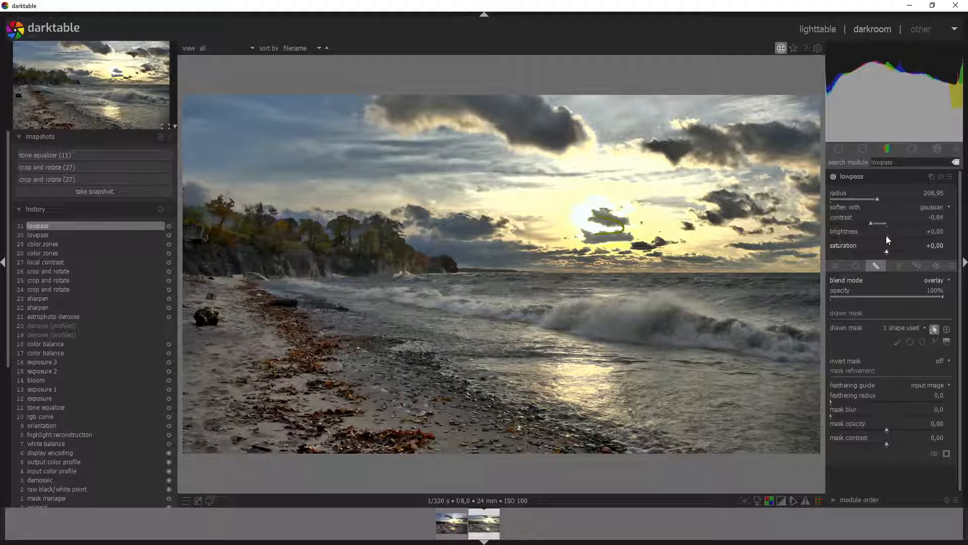
mouse_move(887, 250)
left_mouse_down()
mouse_move(894, 252)
mouse_move(882, 237)
left_mouse_up()
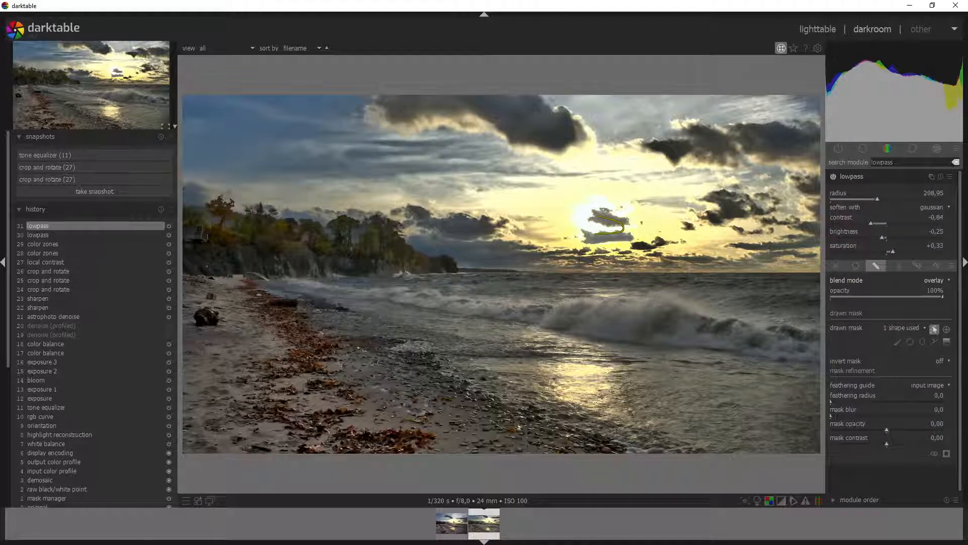
left_click(935, 330)
left_click(69, 167)
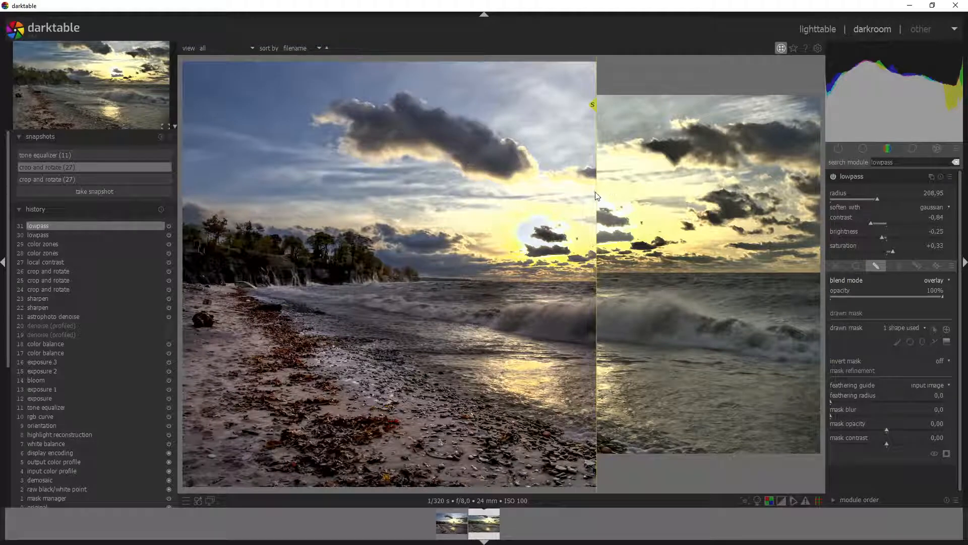
left_click_drag(595, 191, 362, 285)
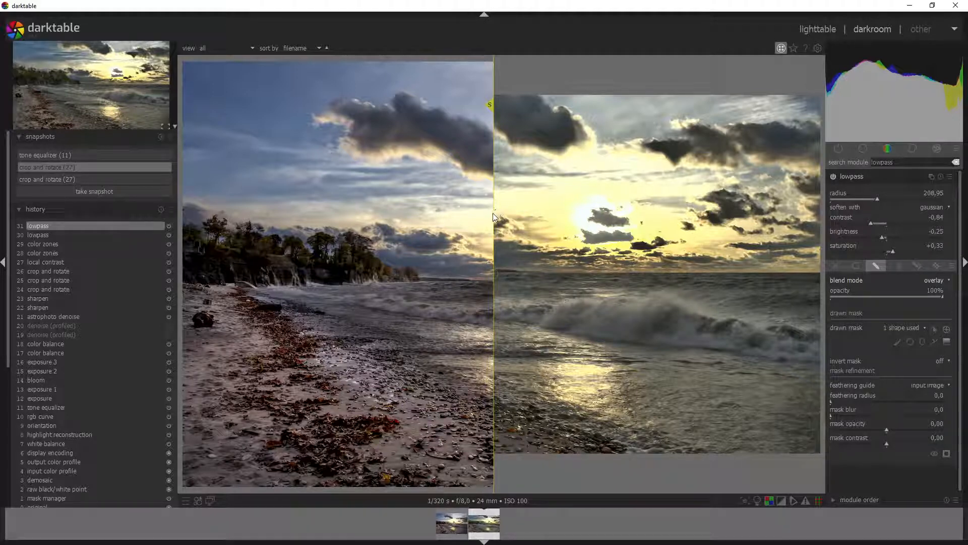
left_click_drag(492, 213, 480, 235)
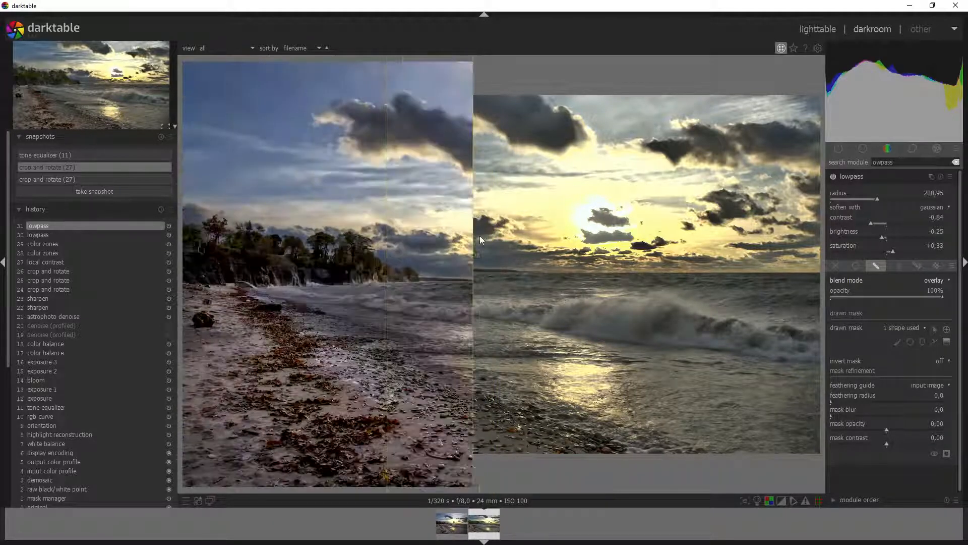
left_click(76, 166)
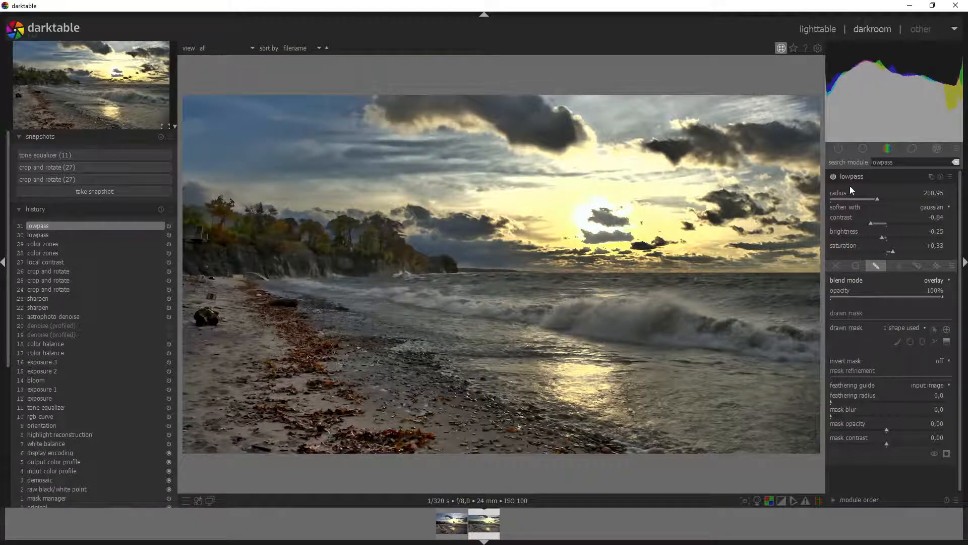
left_click_drag(894, 162, 850, 161)
Step: Search 'color', expand the color calibration module and turn it on
type("color")
key("BackSpace")
key("BackSpace")
key("BackSpace")
key("BackSpace")
key("BackSpace")
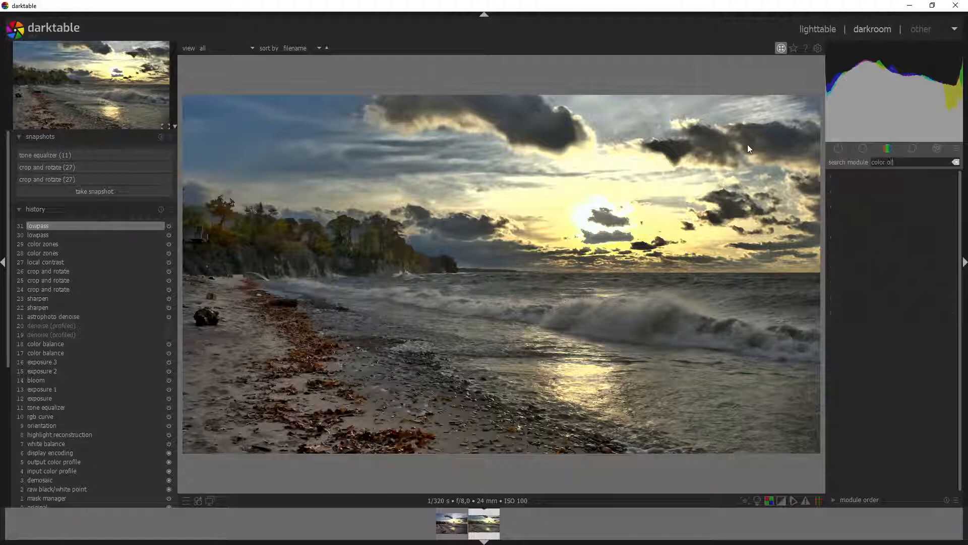
type("color")
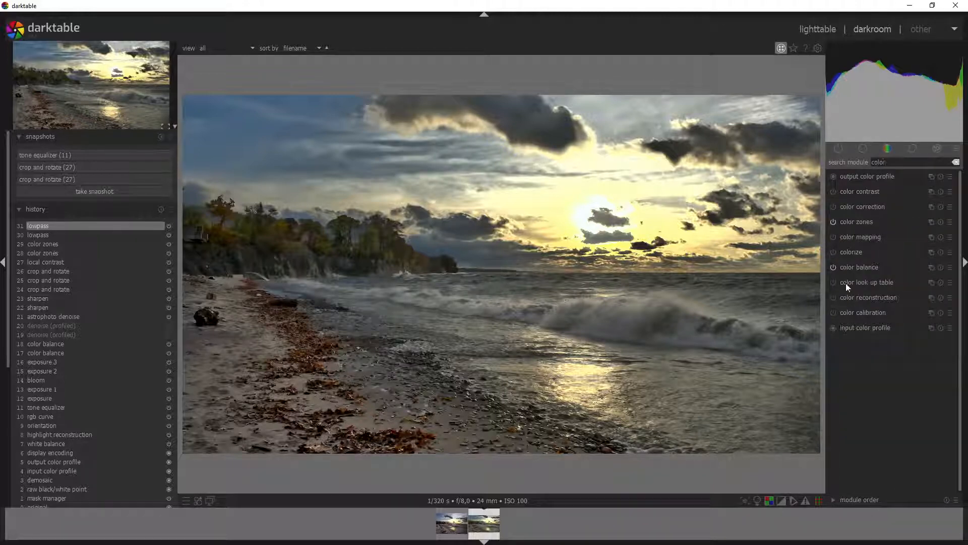
left_click(851, 314)
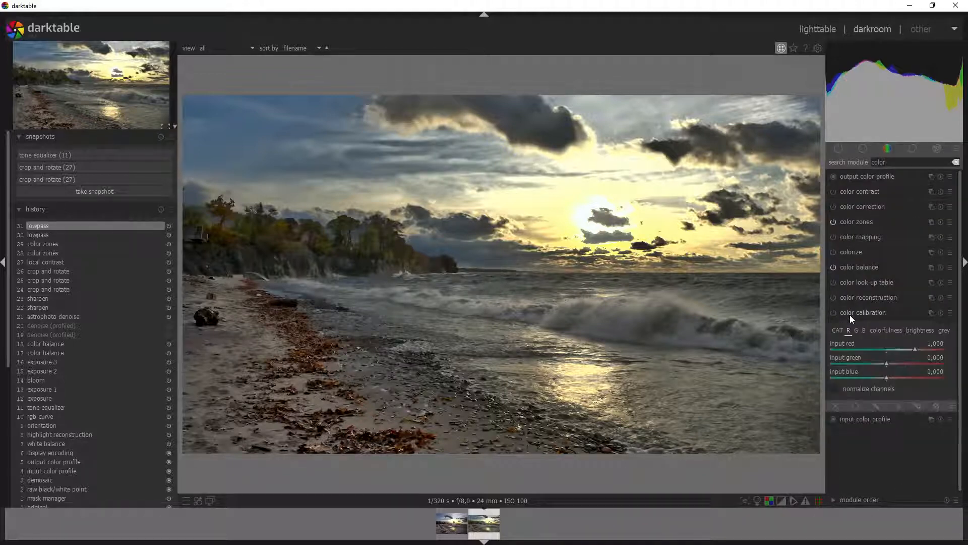
left_click(833, 312)
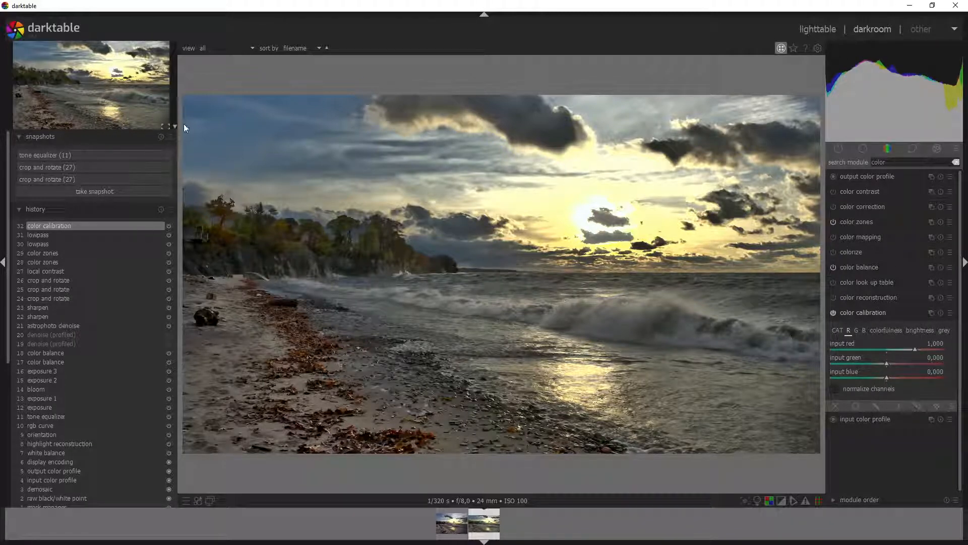
Step: Find the rgb curve module and look through its red, green and blue channel curves
left_click_drag(890, 161, 854, 159)
type("r")
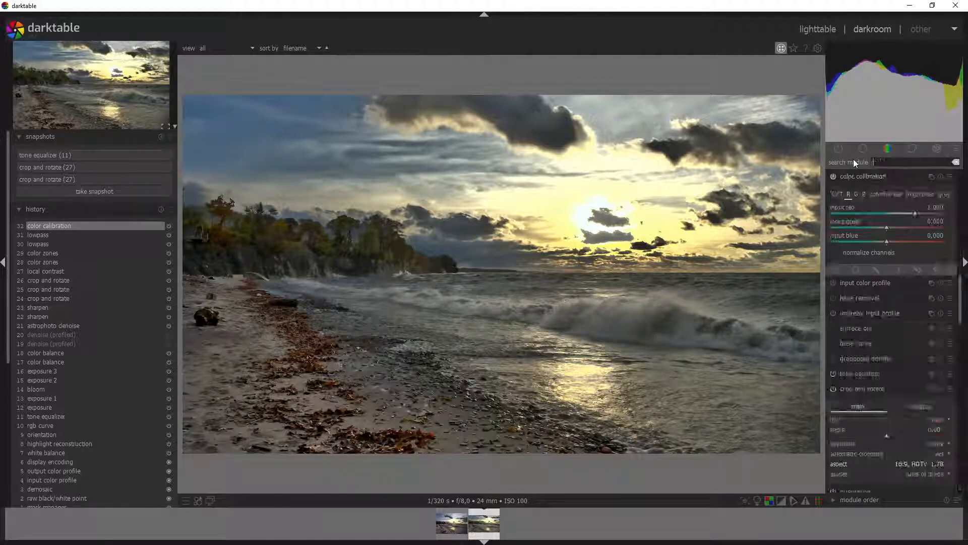
type("gb")
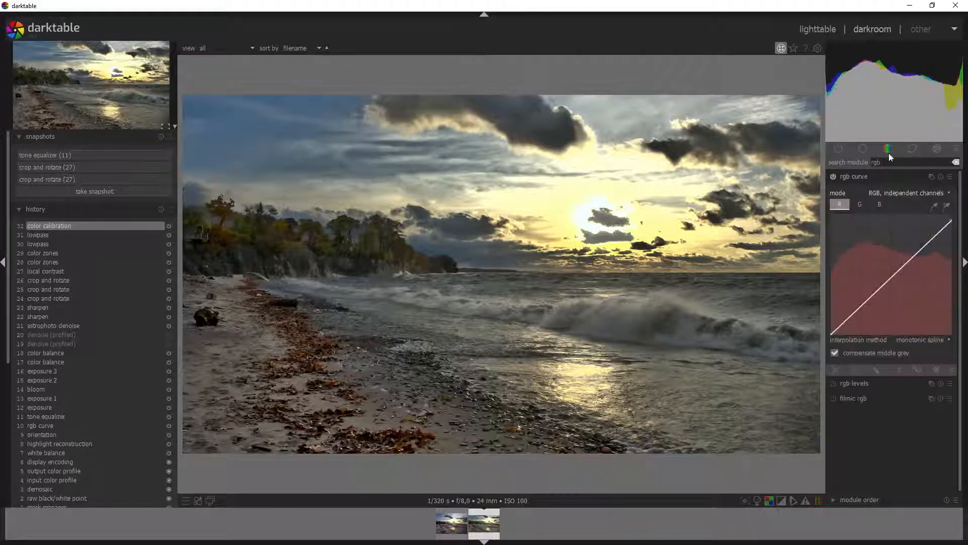
left_click(856, 207)
left_click(882, 205)
left_click(861, 205)
left_click(845, 205)
Step: Switch the scope to RGB parade and add a slight adjustment point on the green curve
left_click(912, 53)
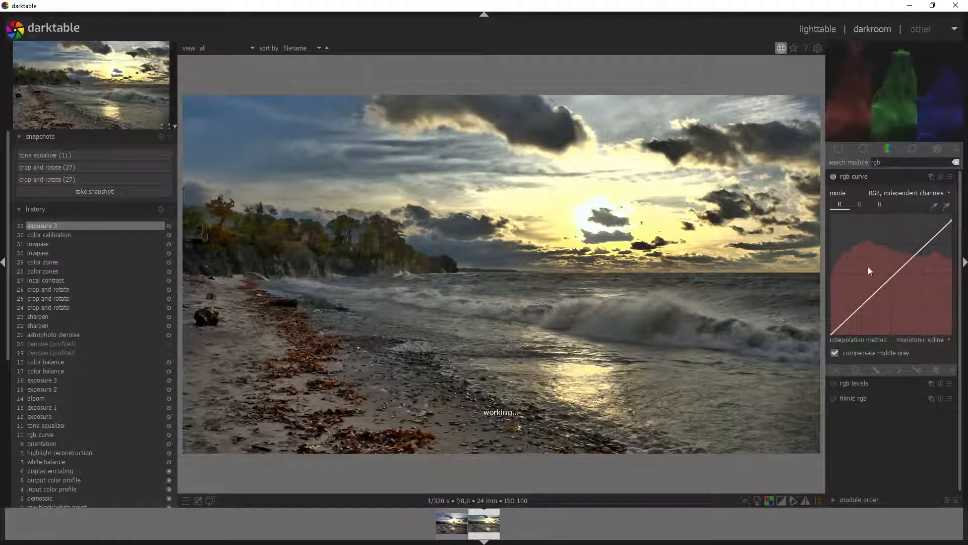
left_click(861, 204)
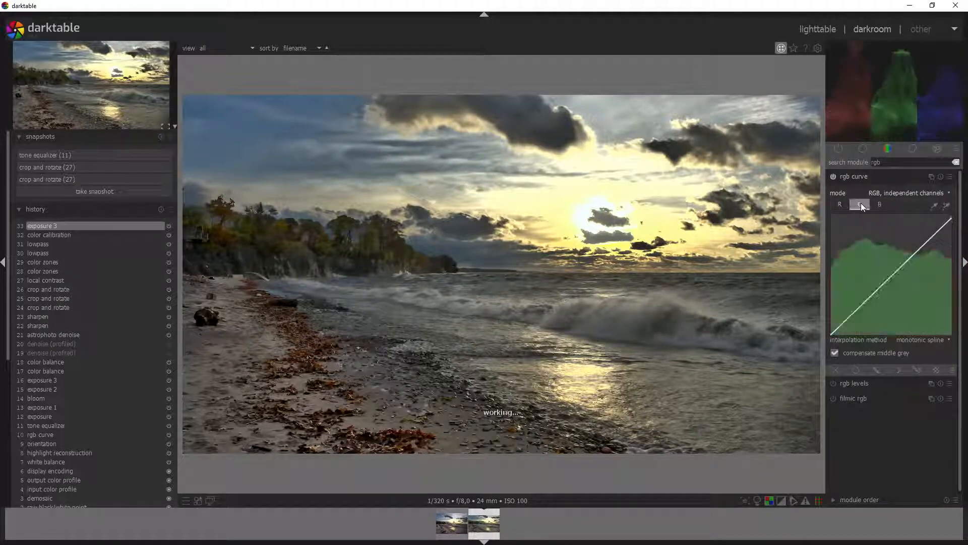
left_click(891, 279)
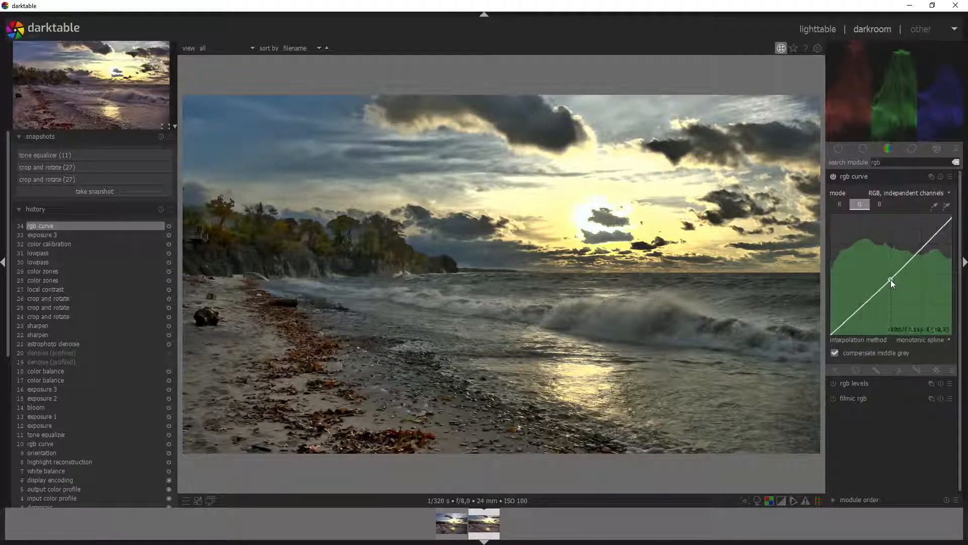
left_click_drag(890, 280, 891, 279)
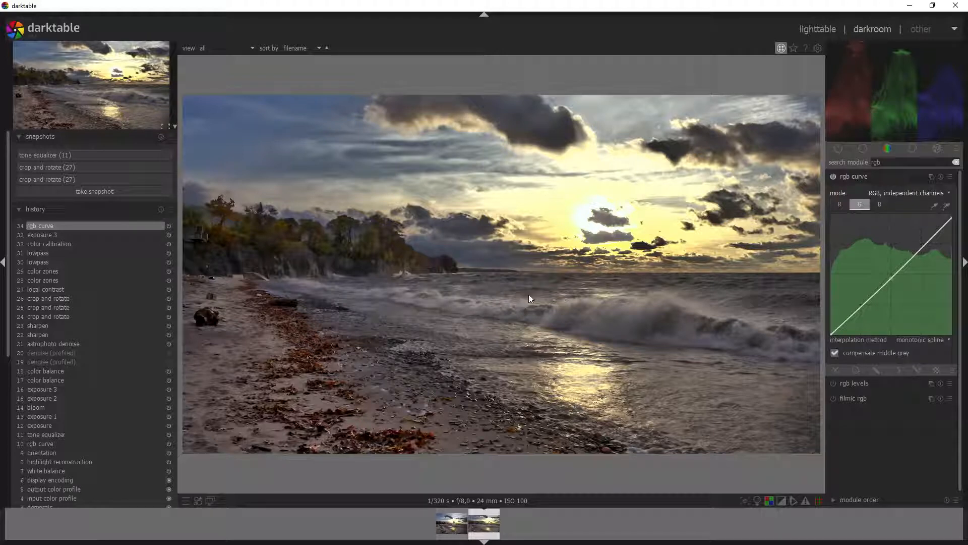
Step: Compare the edit against the crop and rotate (27) snapshot, then select the module search text
left_click(75, 167)
left_click_drag(482, 252, 168, 254)
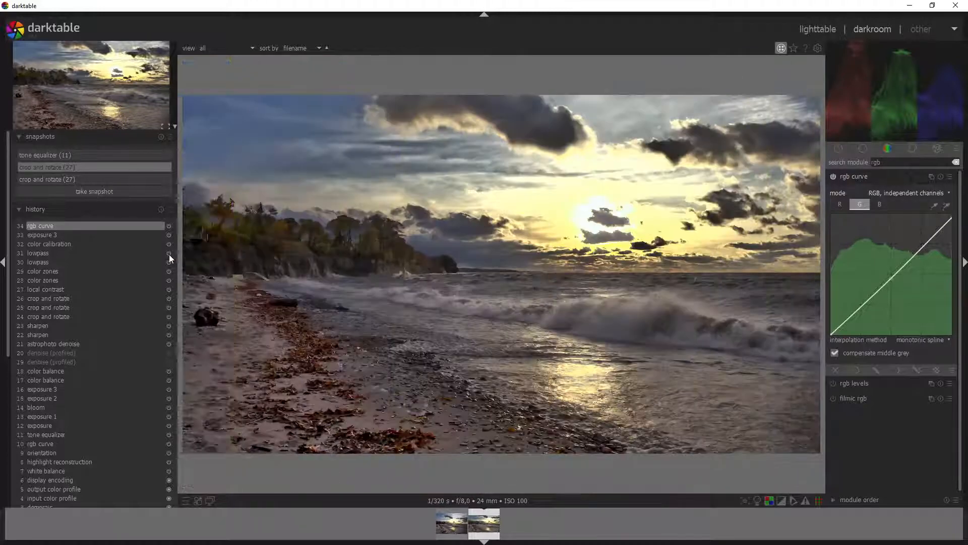
left_click(103, 169)
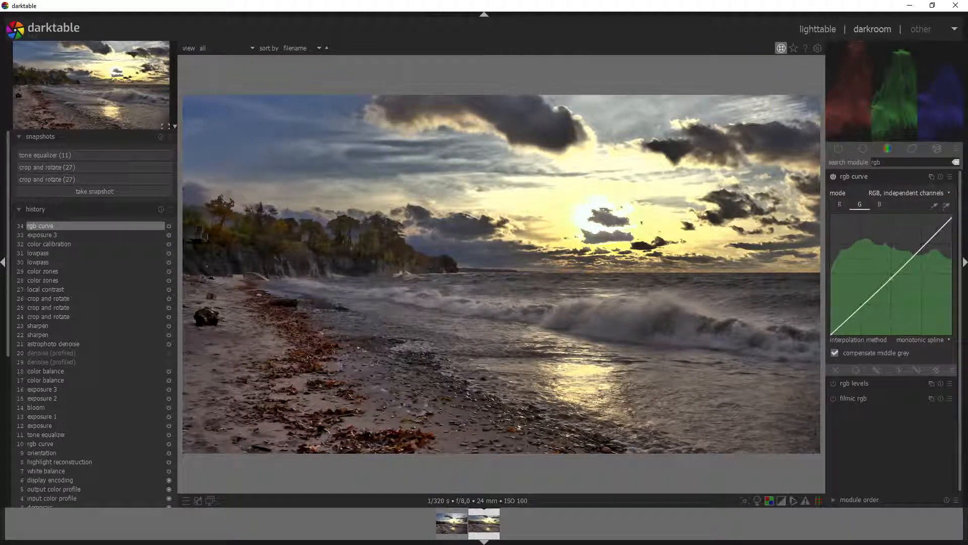
left_click_drag(886, 162, 844, 161)
Step: Search 'contrast' and apply a contrast equalizer preset
type("contrast")
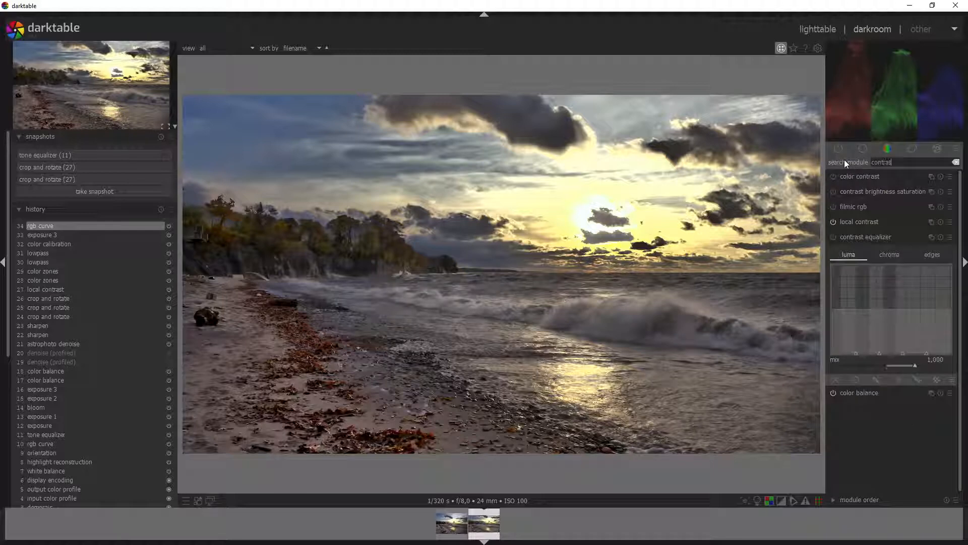
left_click(950, 237)
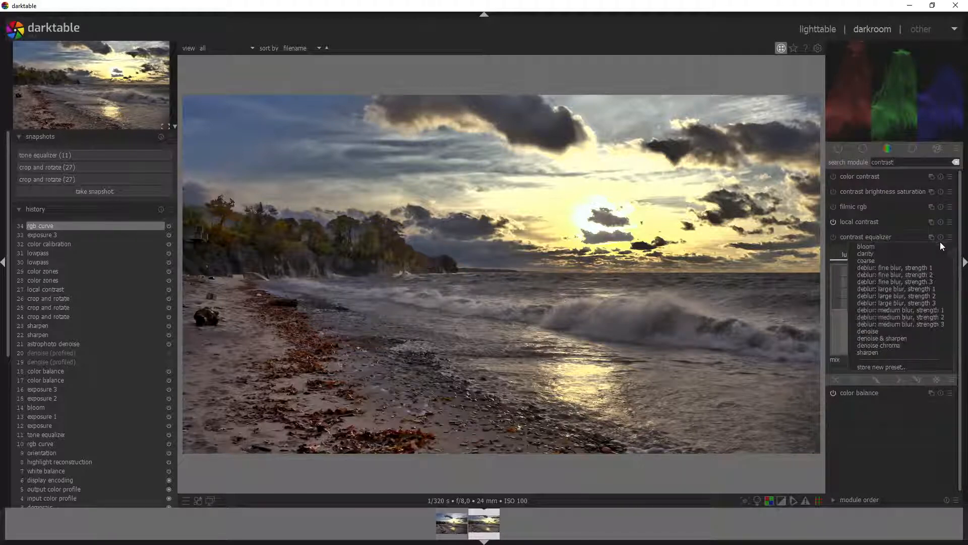
left_click(843, 245)
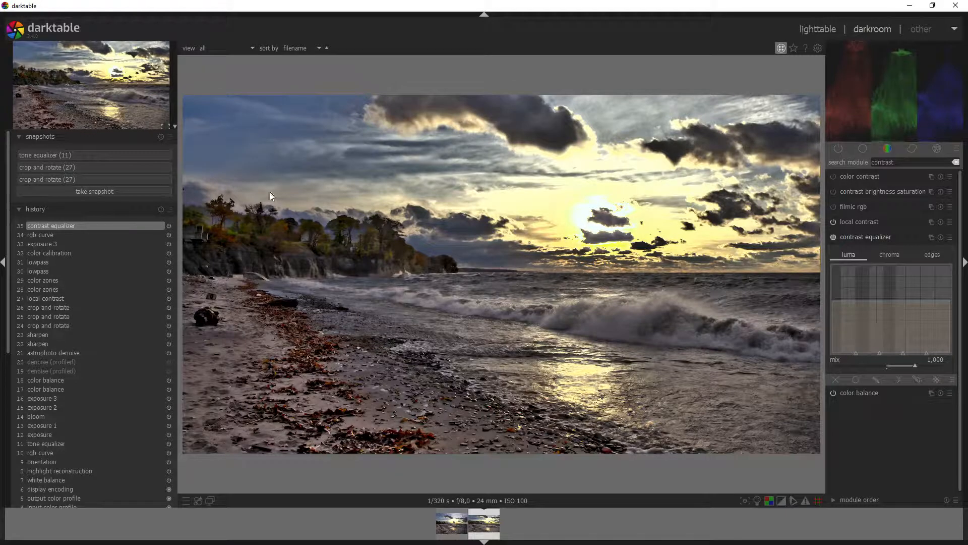
Step: Compare the result with the crop and rotate (27) snapshot, then return to the current edit
left_click(92, 166)
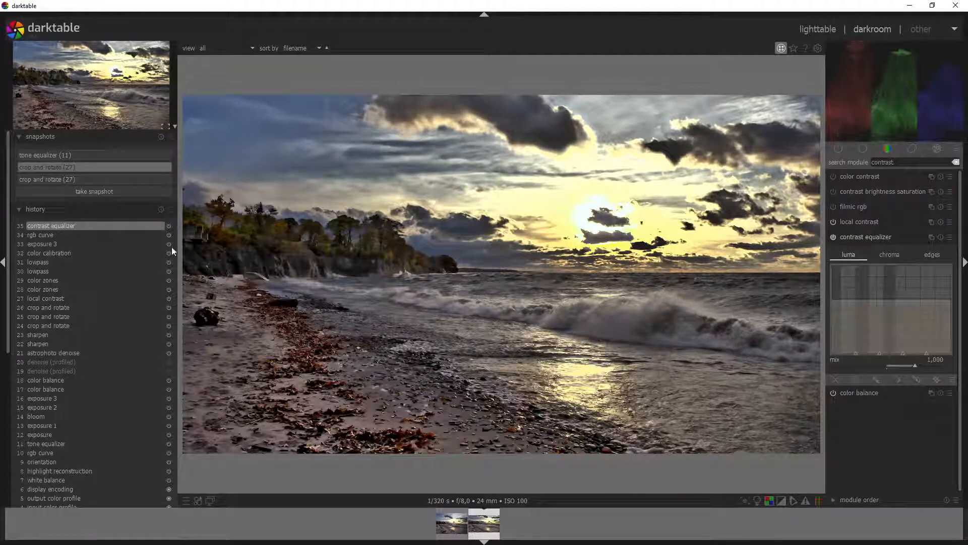
left_click_drag(171, 247, 78, 325)
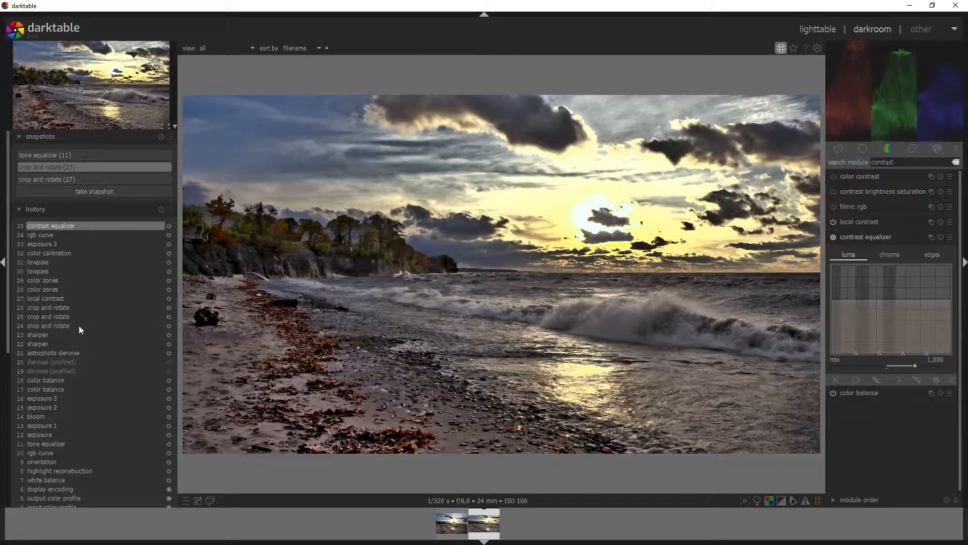
left_click(81, 166)
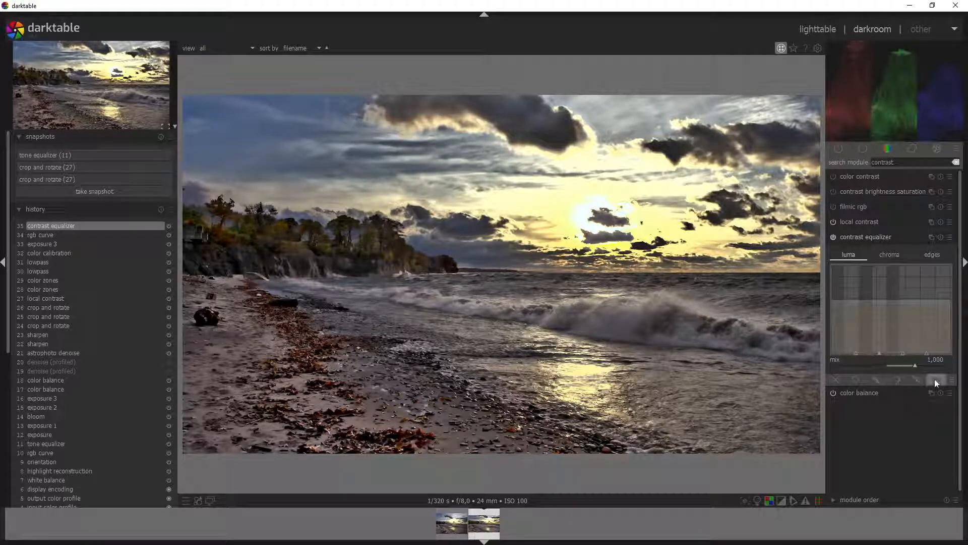
Step: Set the contrast equalizer mix value to 0.5
right_click(937, 361)
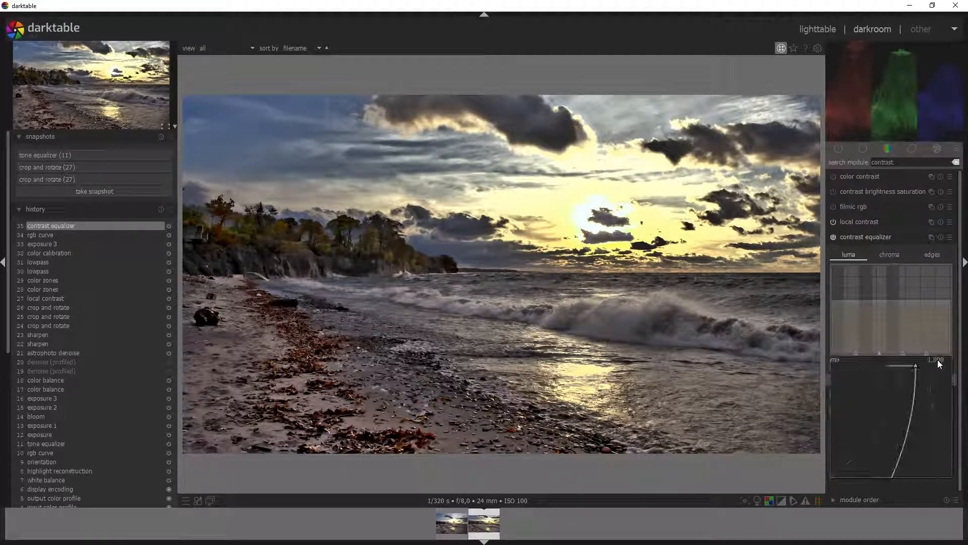
type("0.5")
key("Return")
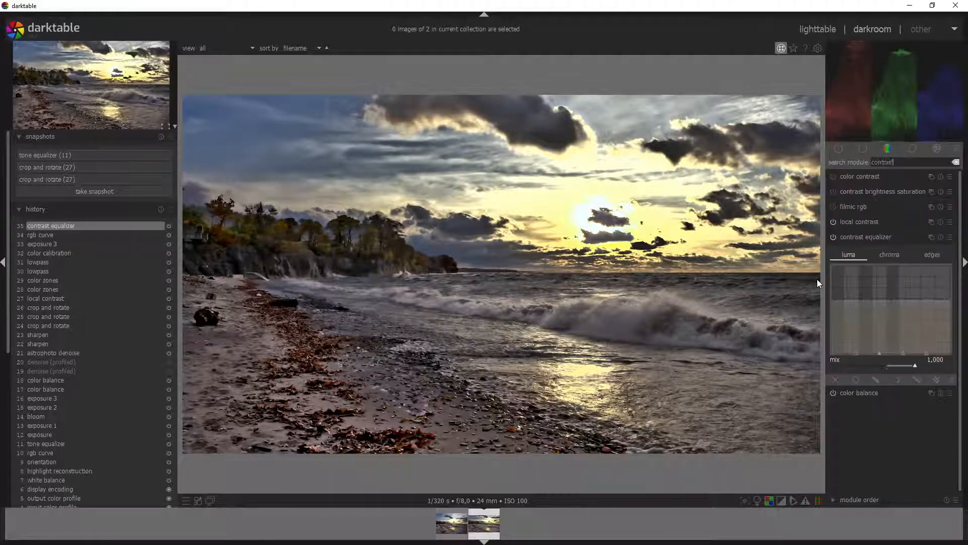
Step: Turn on uniform blending for contrast equalizer and set its opacity to 40%, after first trying 25%
left_click(857, 379)
right_click(934, 407)
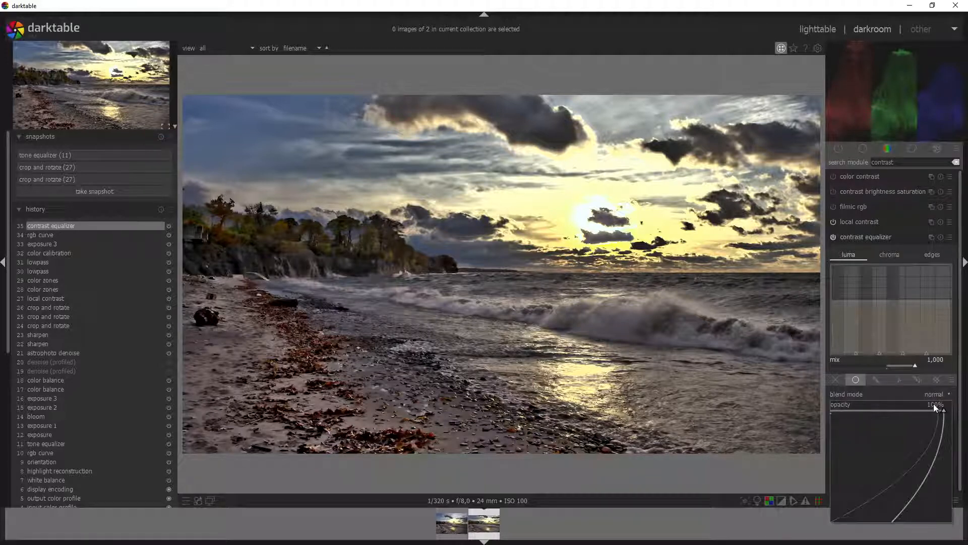
type("25")
key("Return")
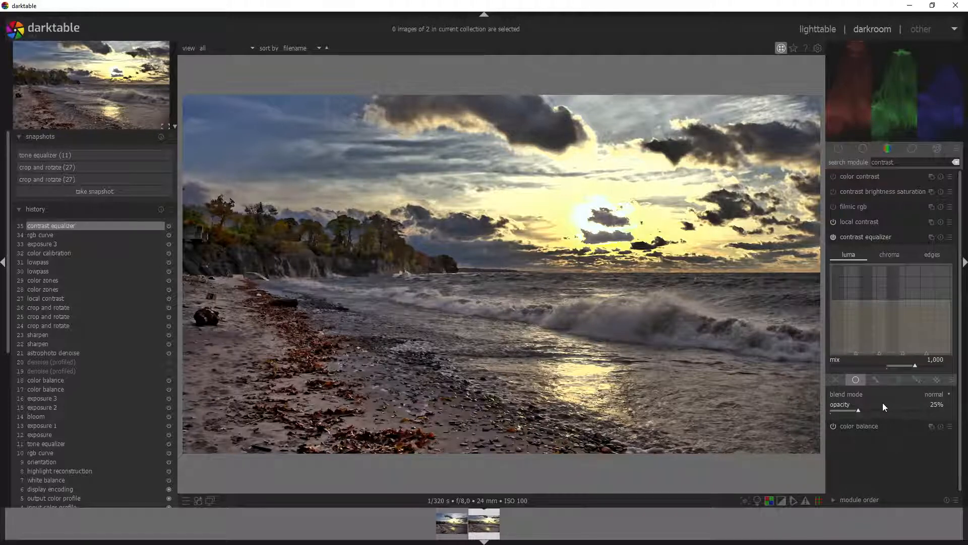
right_click(933, 404)
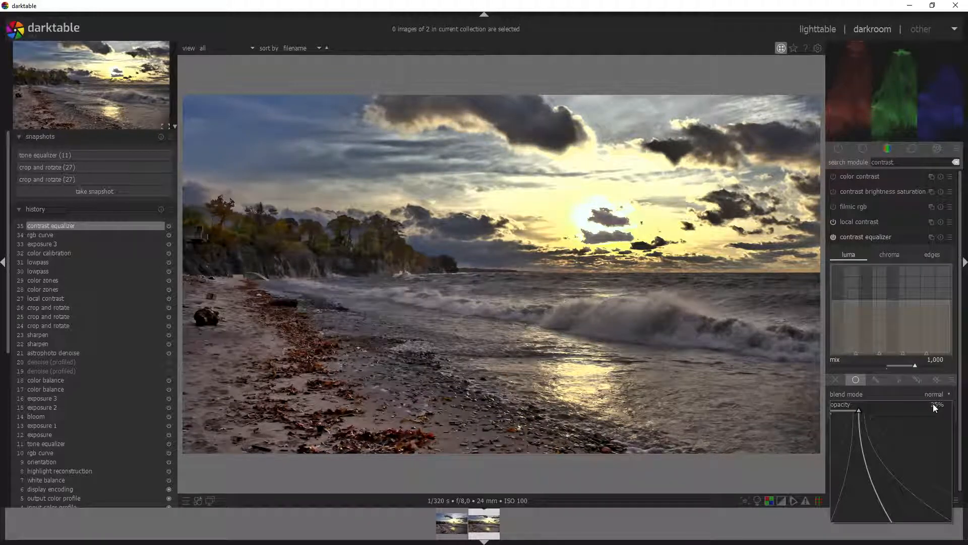
type("40")
key("Return")
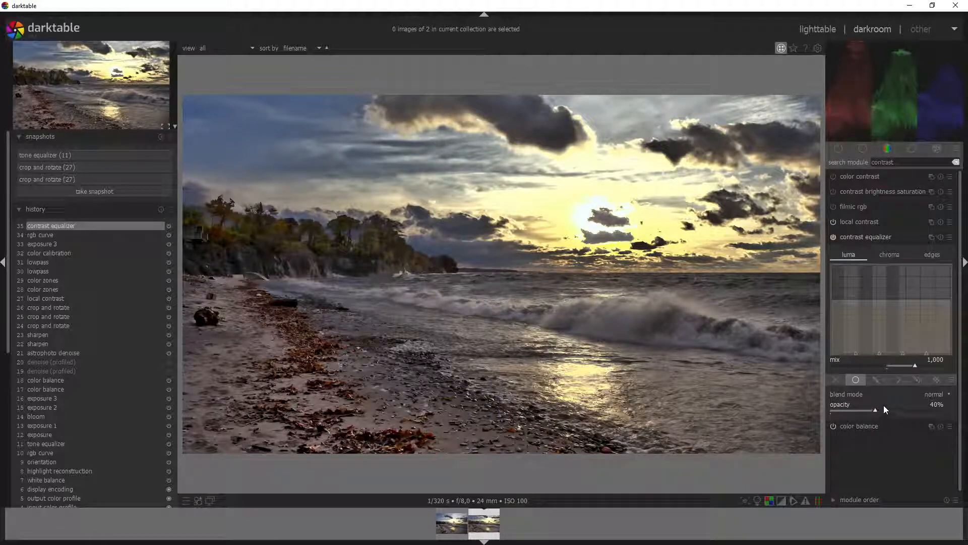